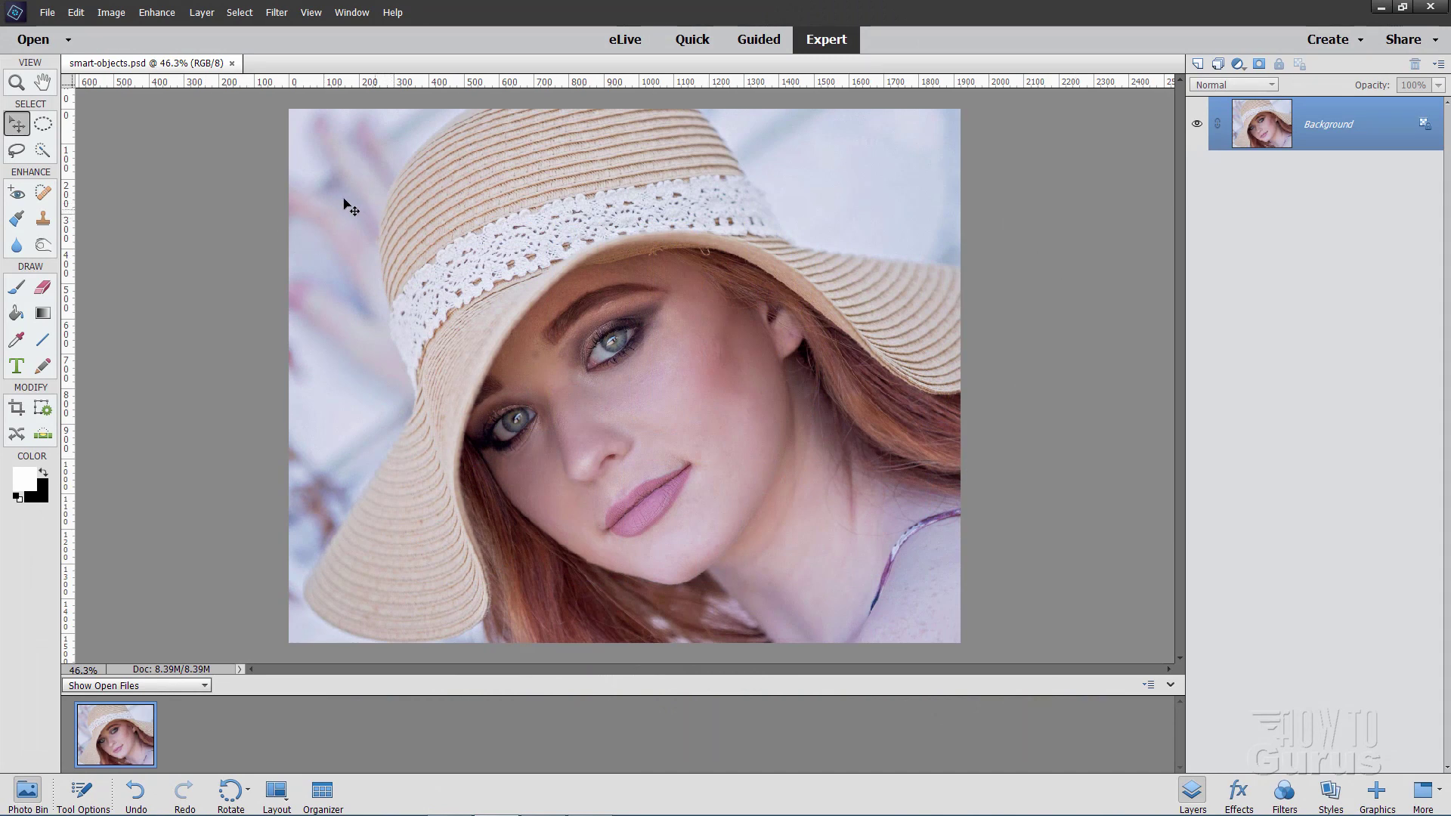
- Place pse-colored-pencil-sketch-effect-2.jpg over the hat portrait and commit it as a new layer
left_click(48, 13)
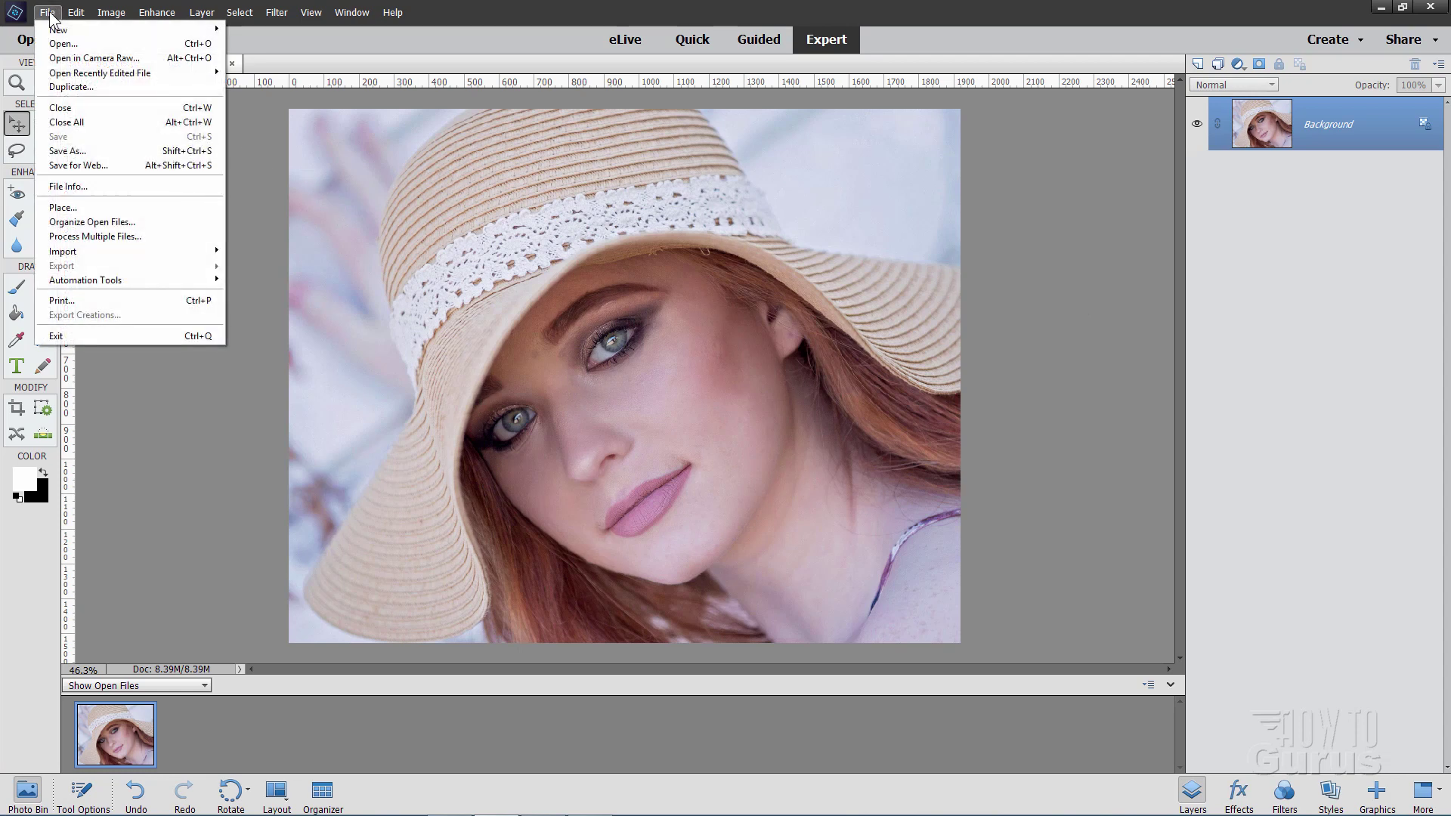
left_click(84, 210)
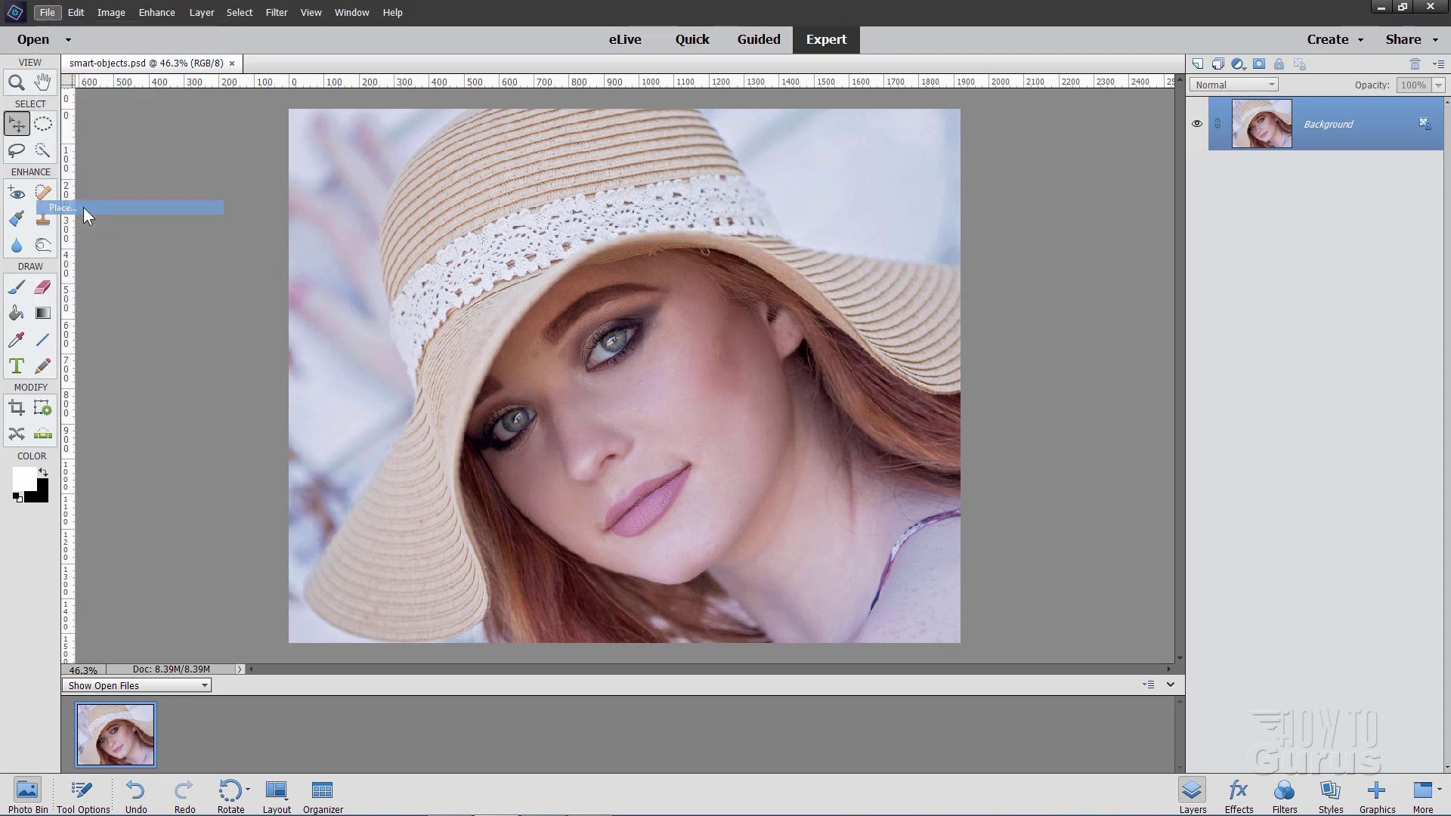
left_click(933, 484)
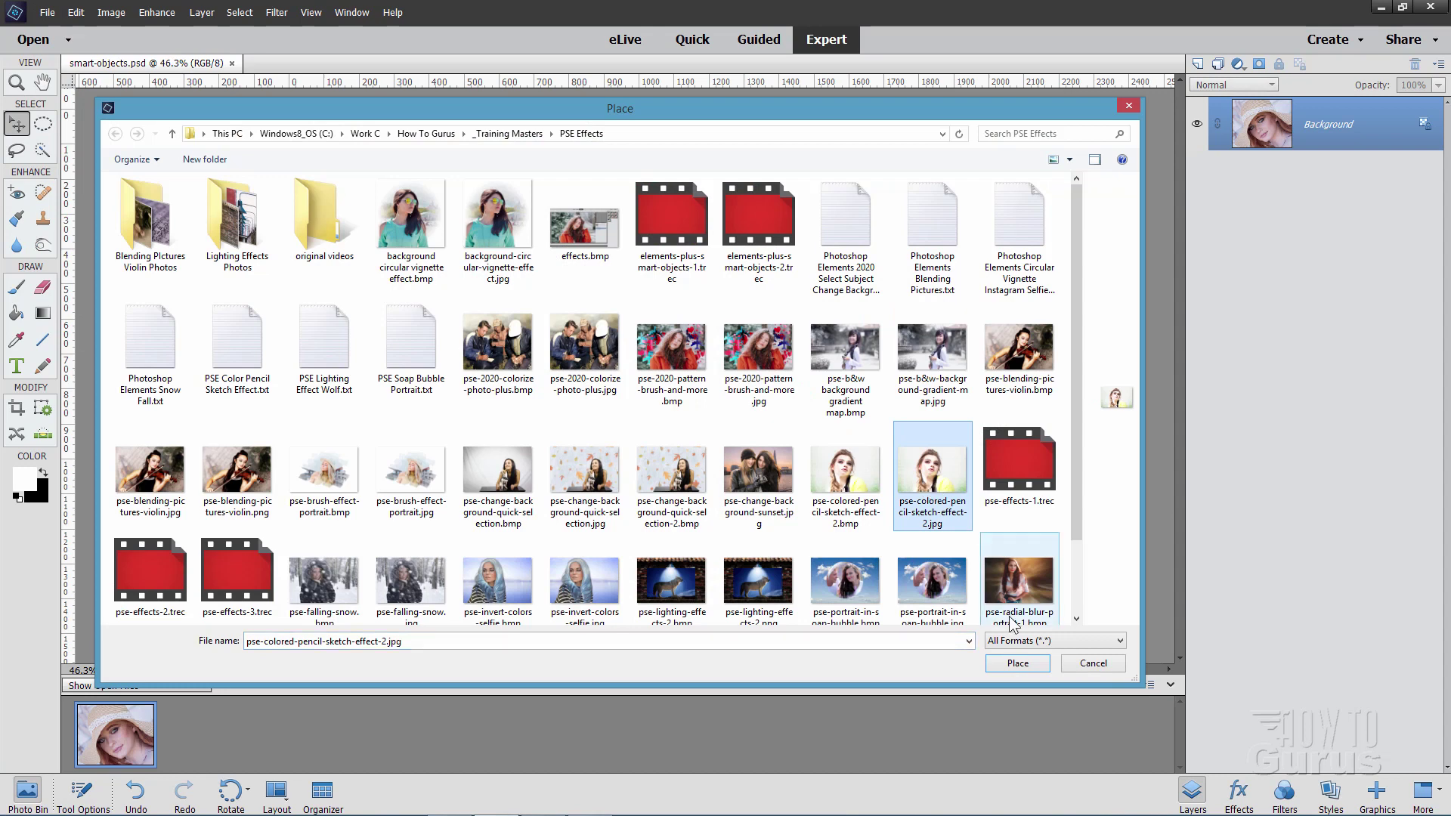
left_click(1018, 663)
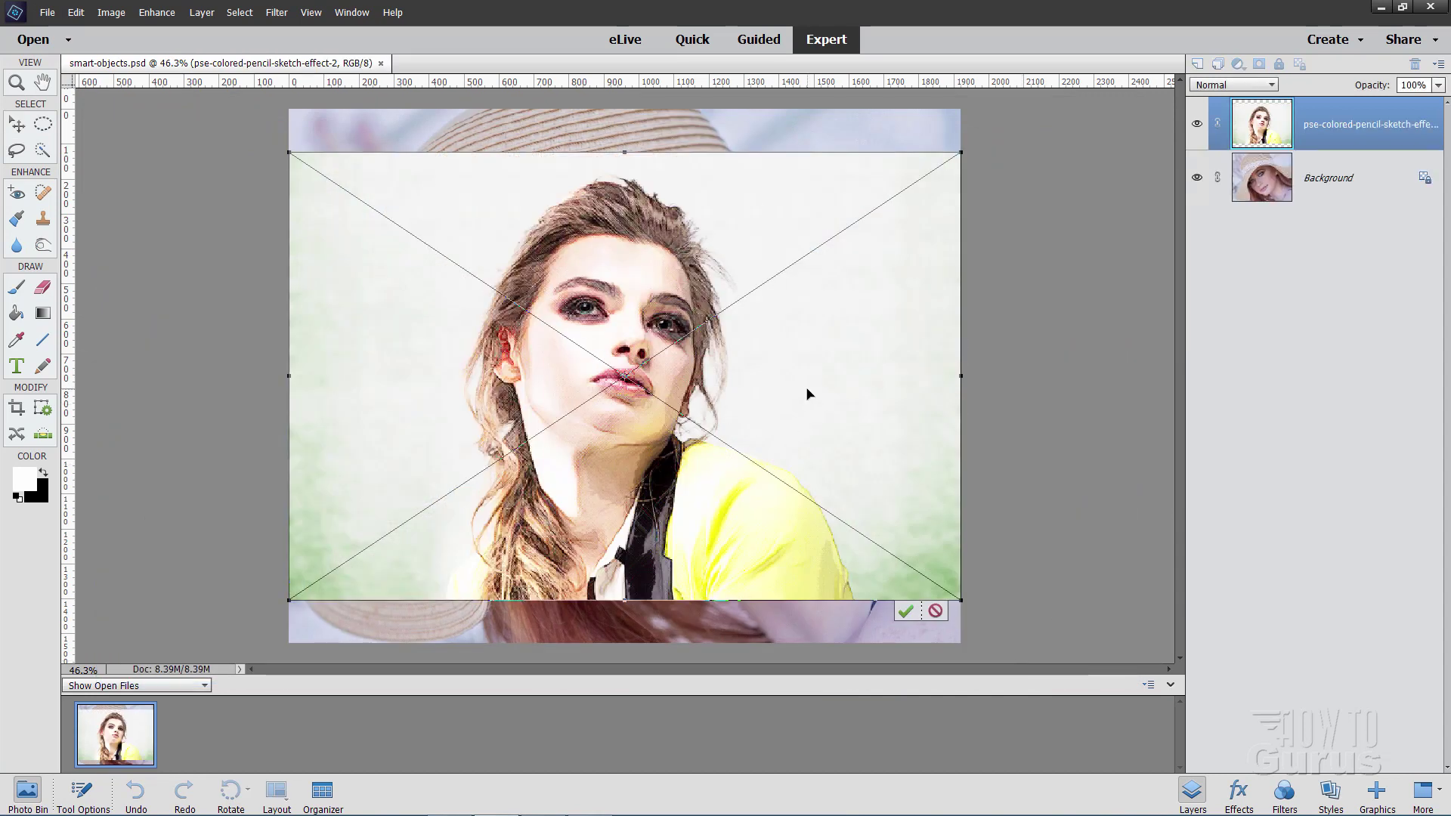
left_click(905, 613)
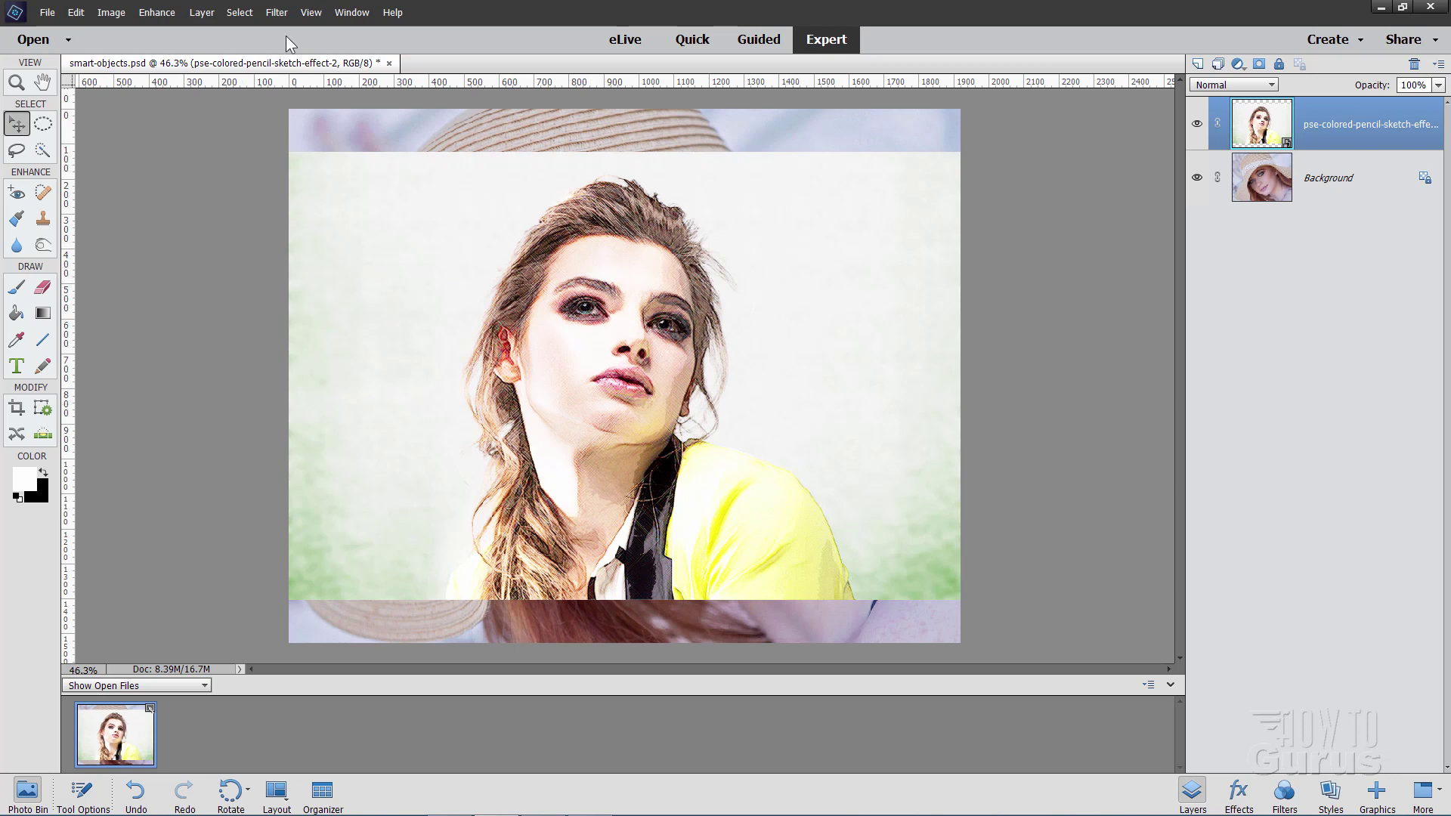
- Decline simplifying the sketch layer for Filter Gallery, hide it, and switch to the Elements+ page in Chrome
left_click(276, 13)
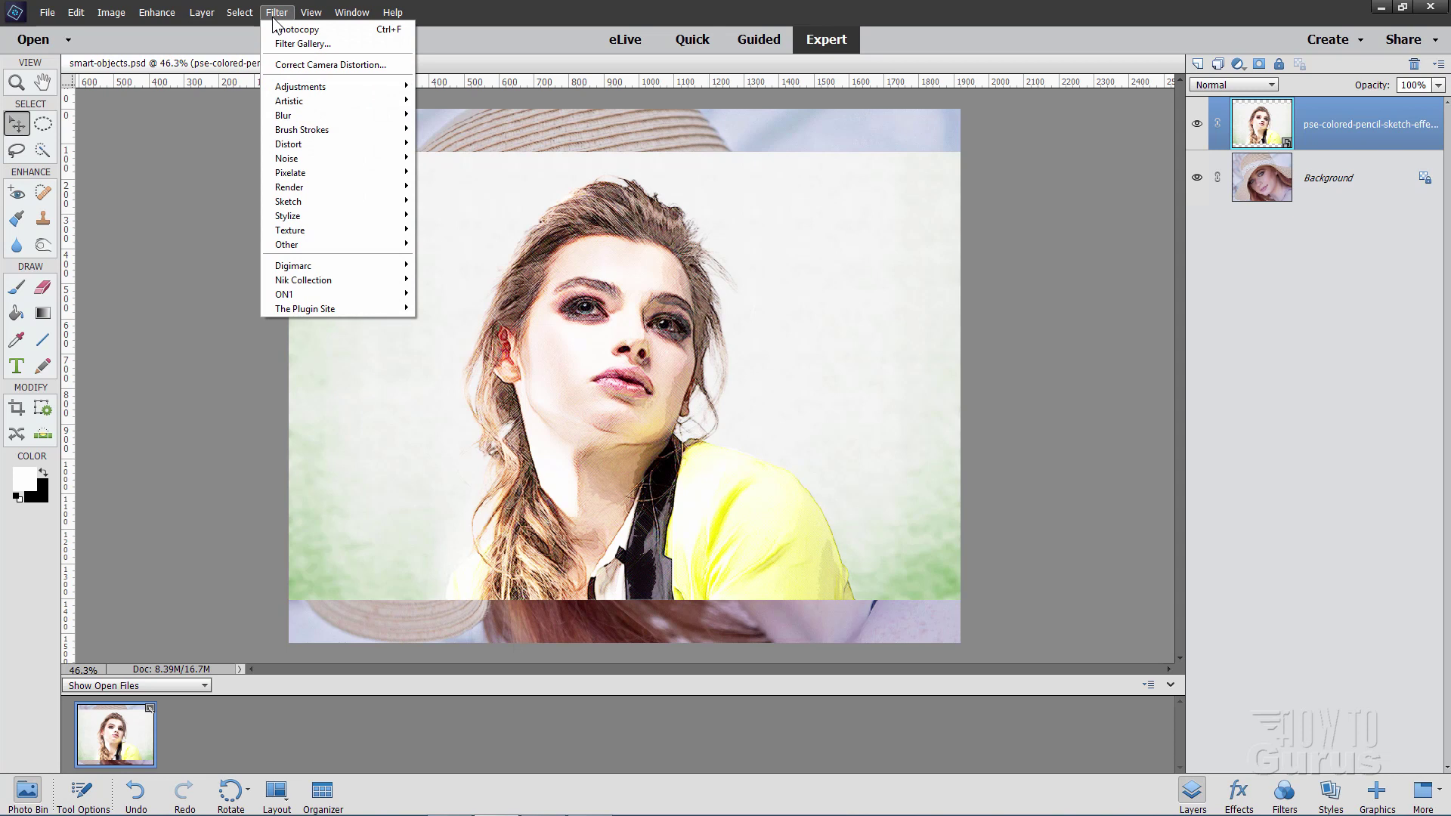
left_click(304, 43)
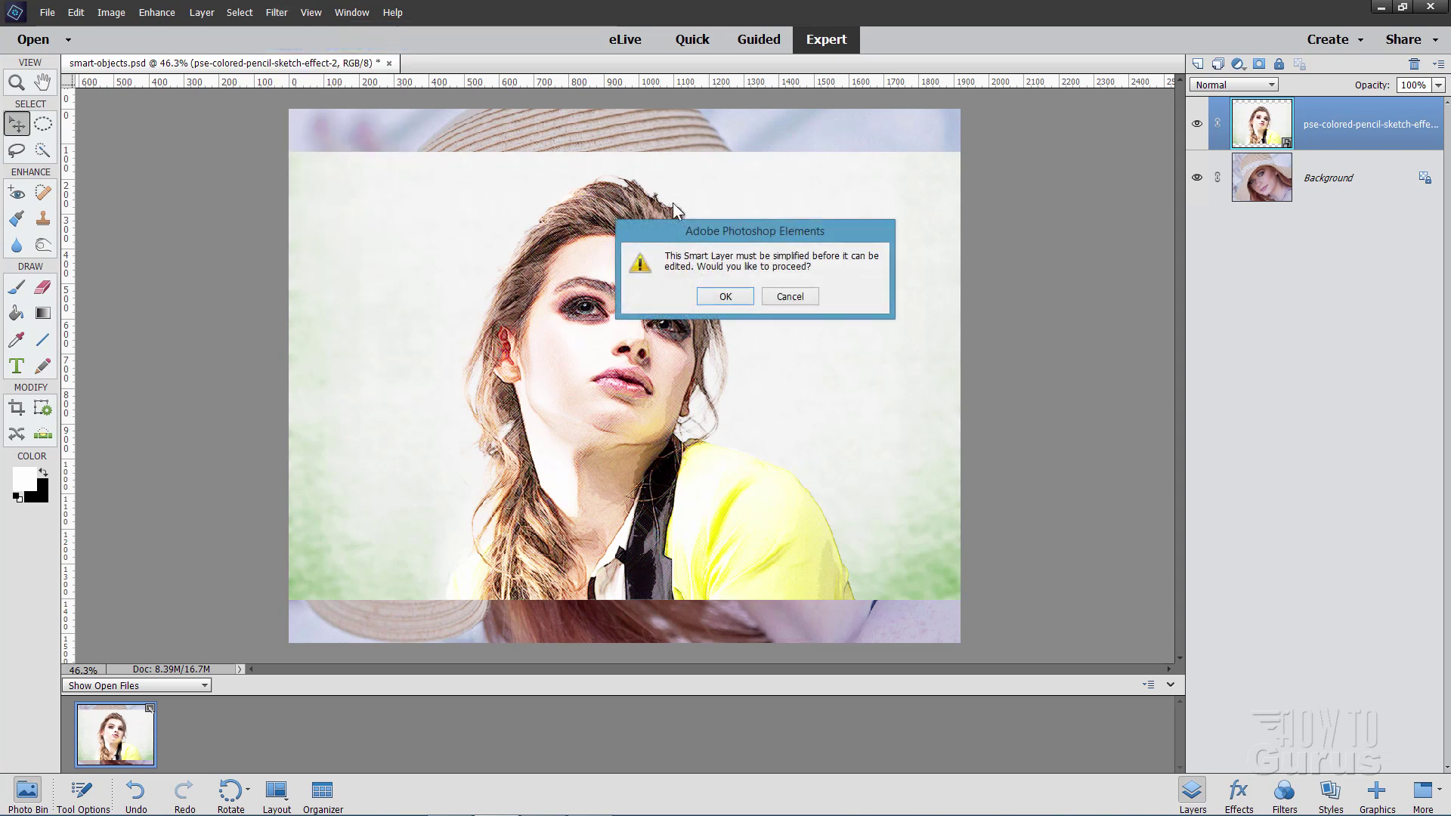
left_click_drag(787, 236, 825, 264)
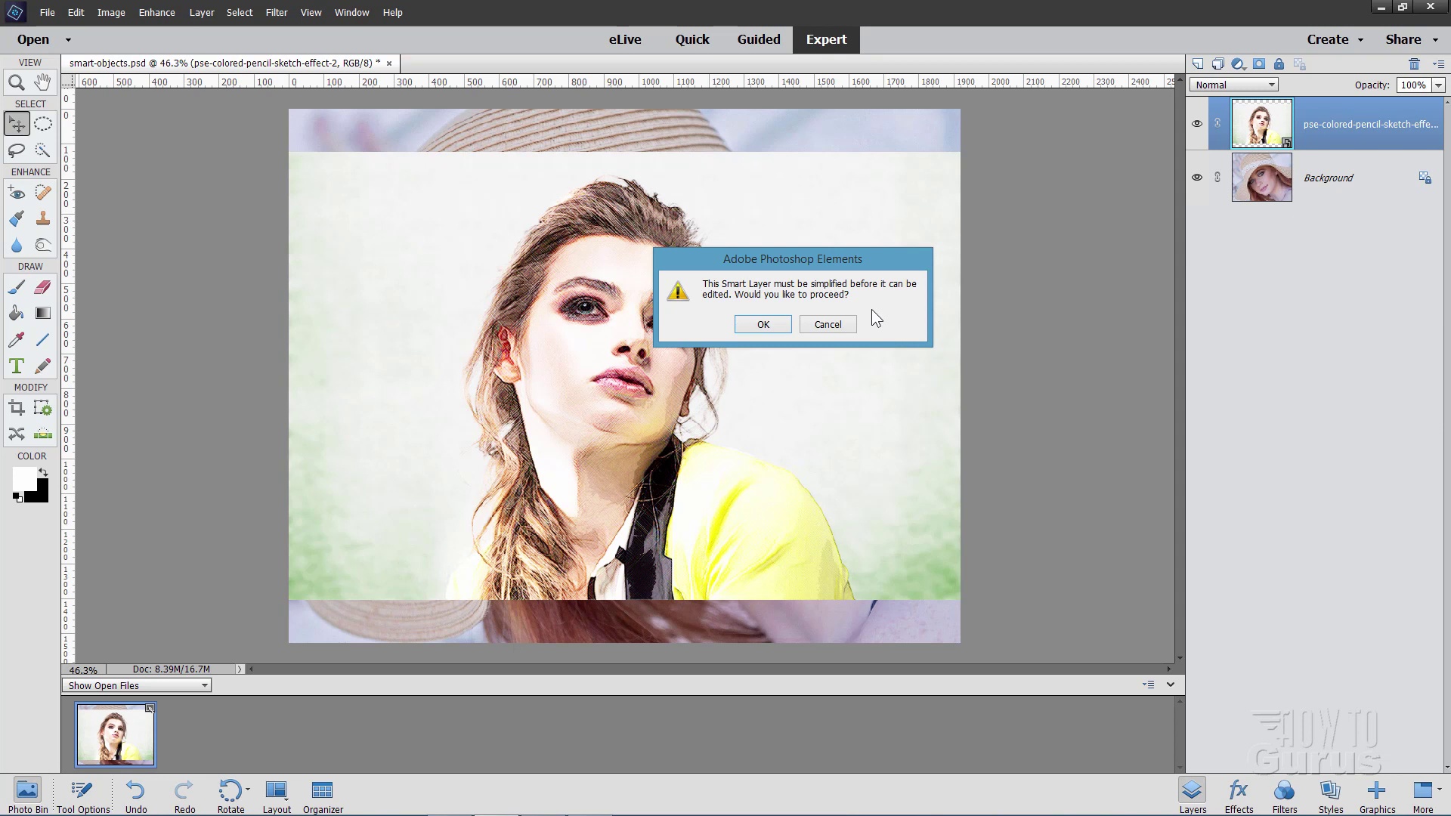
left_click(827, 325)
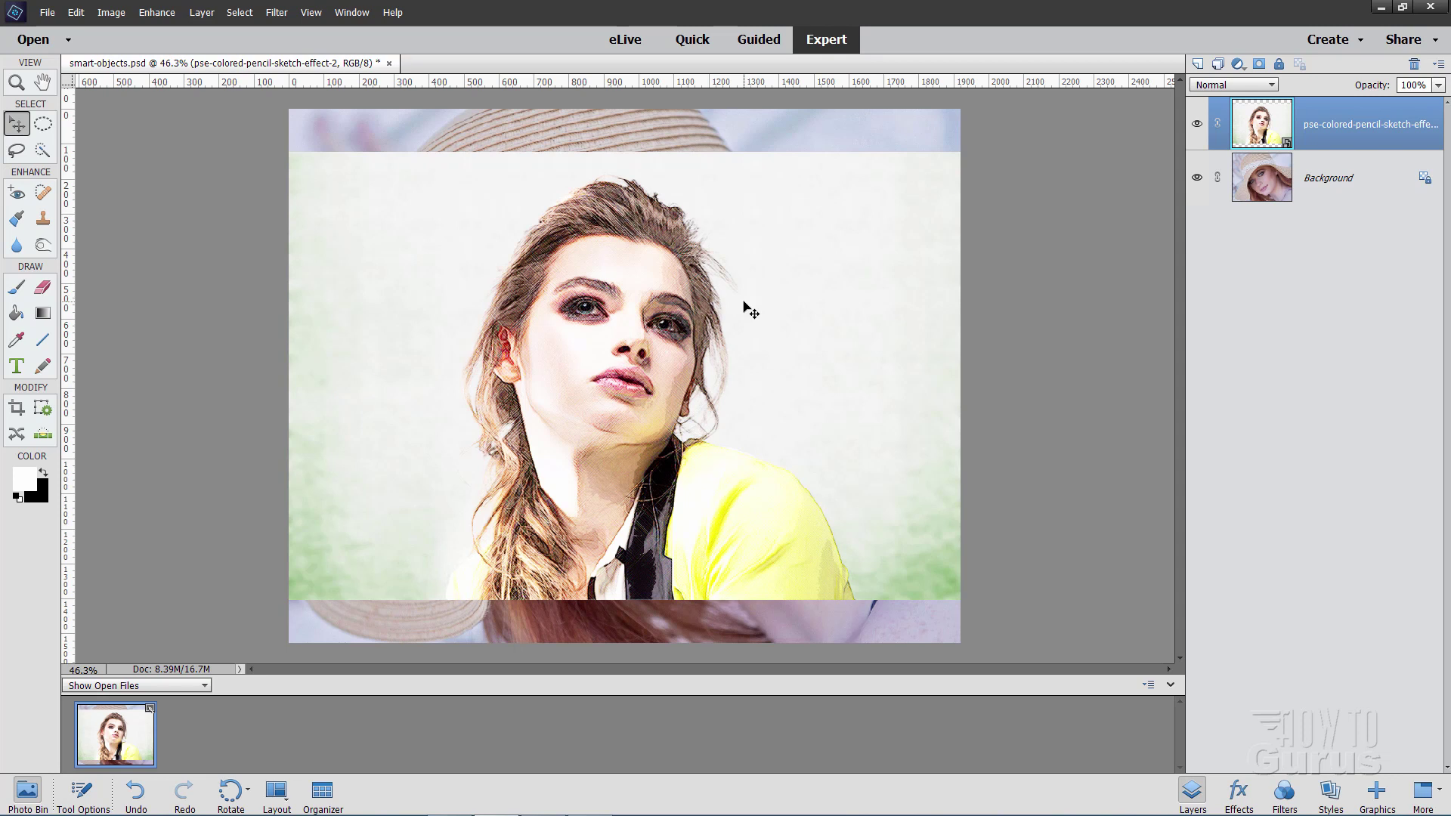
left_click(1196, 124)
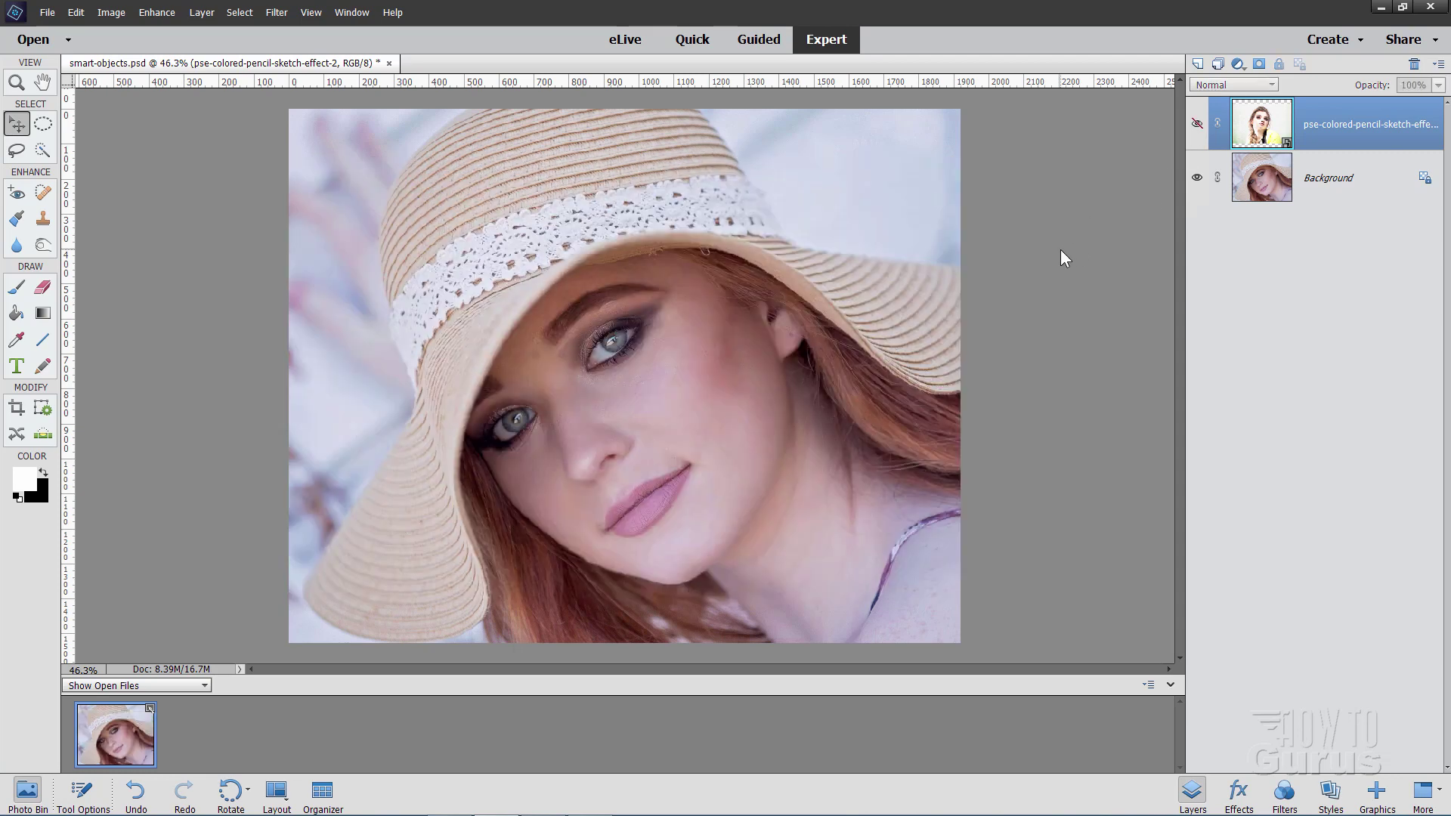
left_click(1380, 7)
left_click_drag(680, 30, 668, 34)
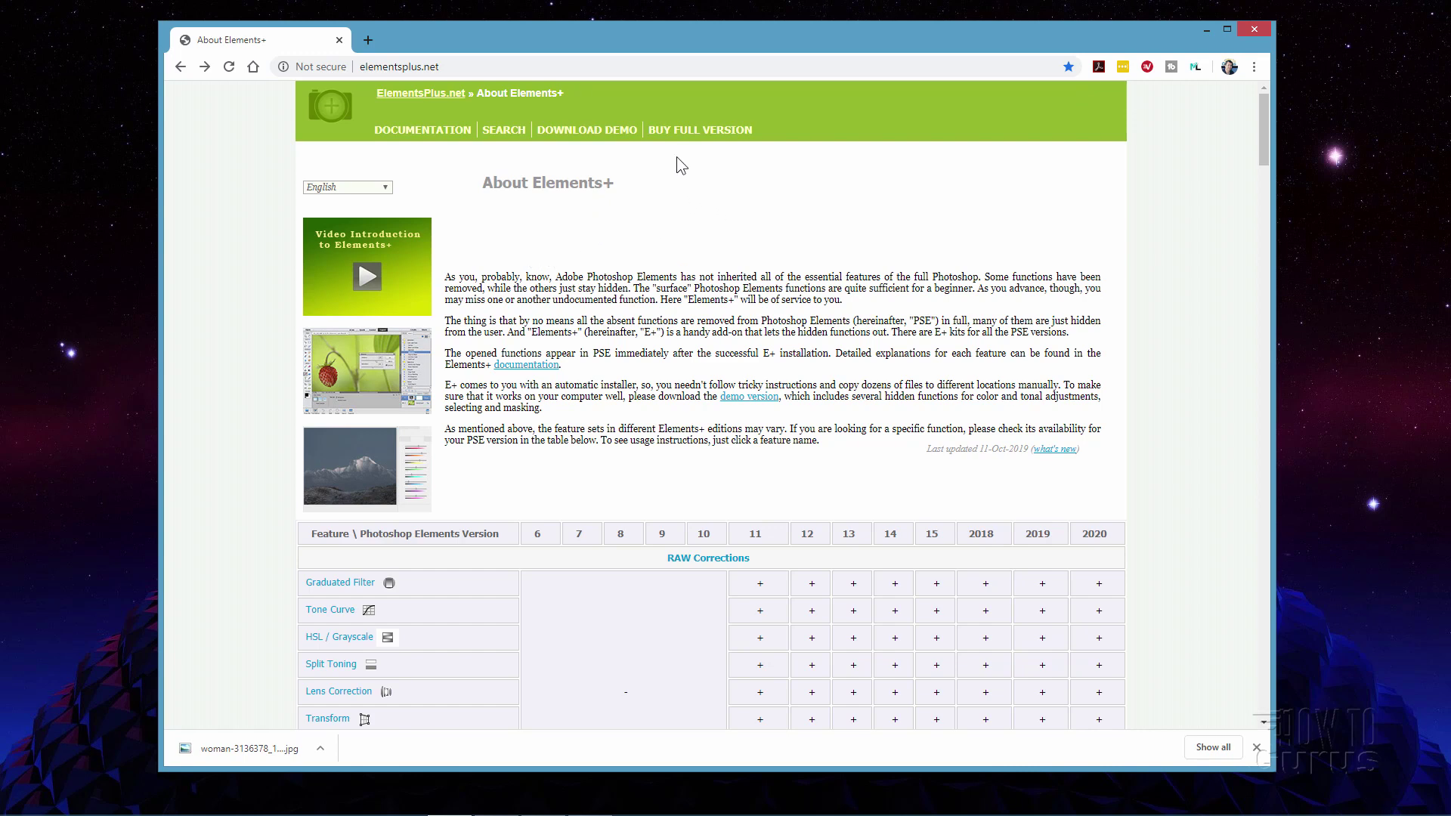
left_click(692, 132)
scroll(810, 364, "down", 5)
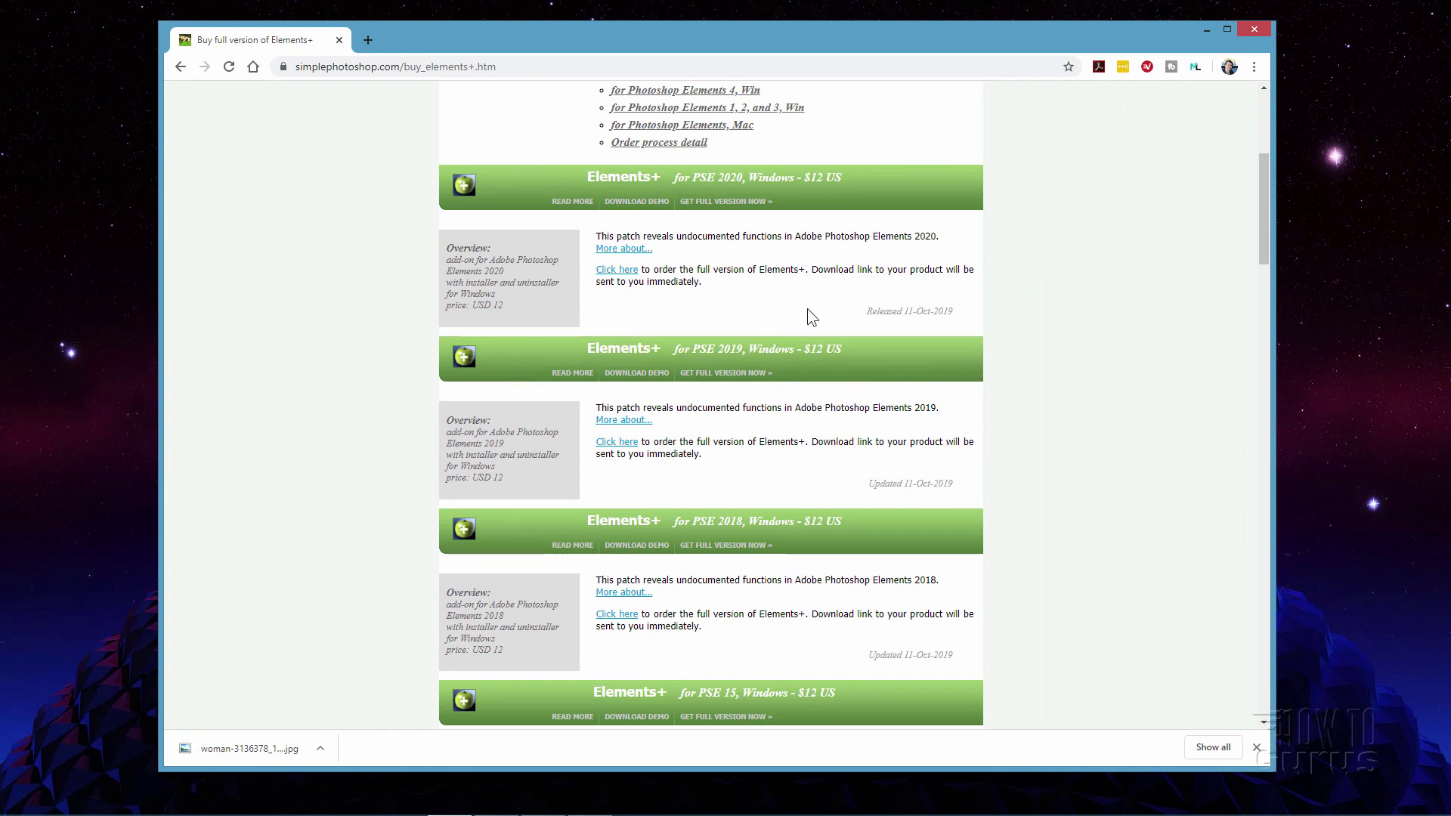
scroll(817, 313, "up", 5)
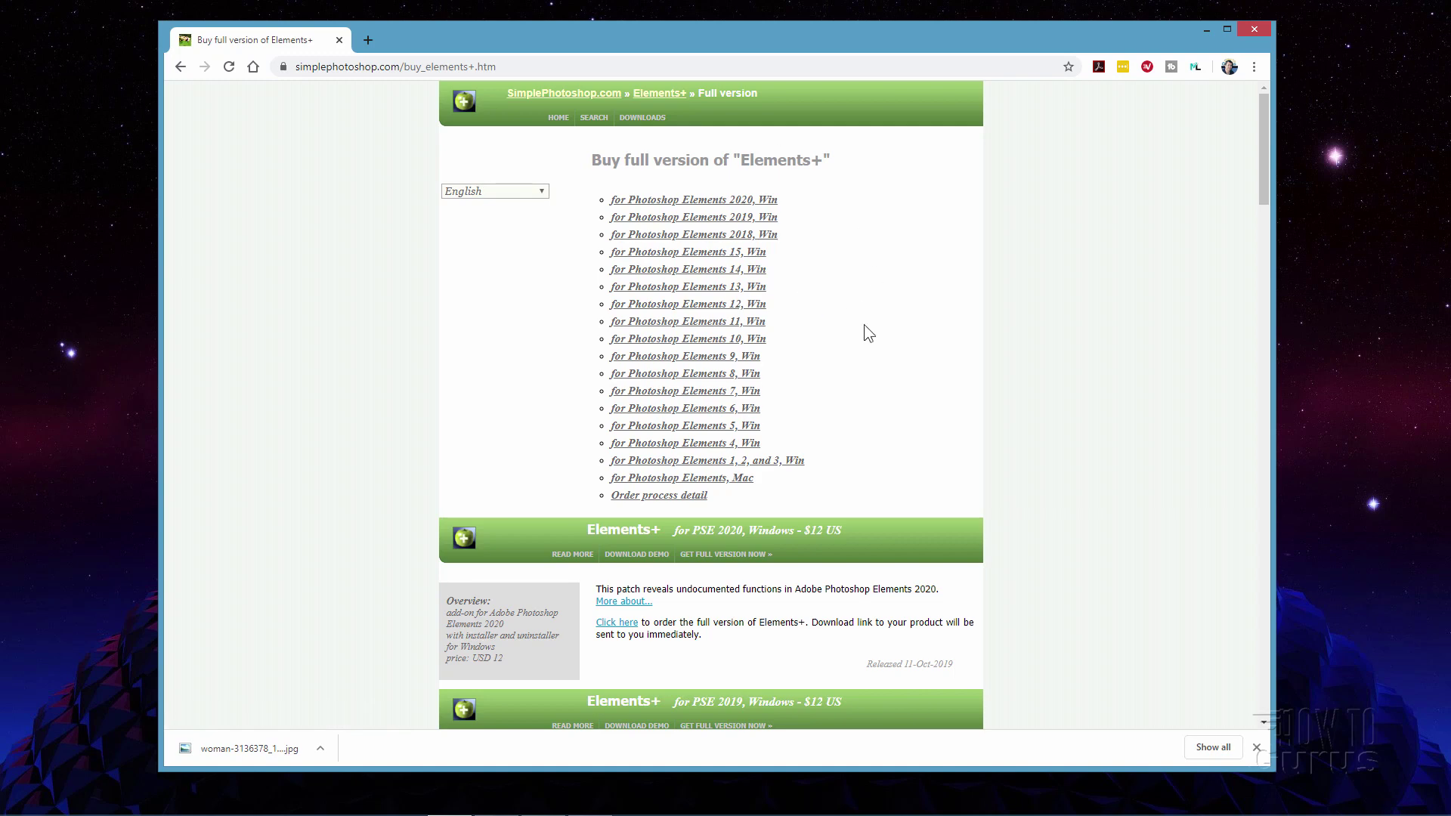
- Return to the About Elements+ page and scroll its feature table down to the Smart Objects rows
left_click(180, 67)
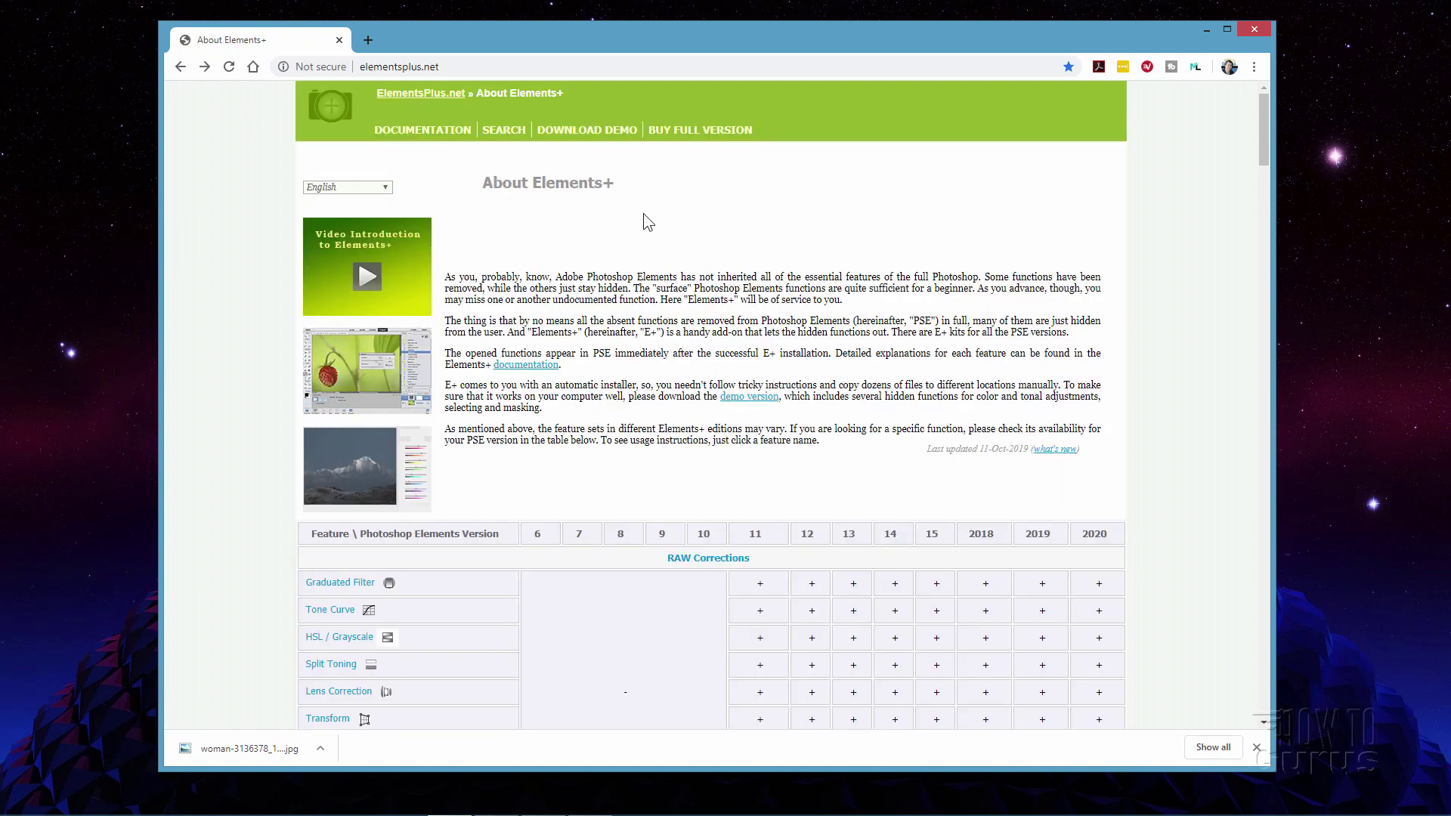
scroll(554, 278, "down", 5)
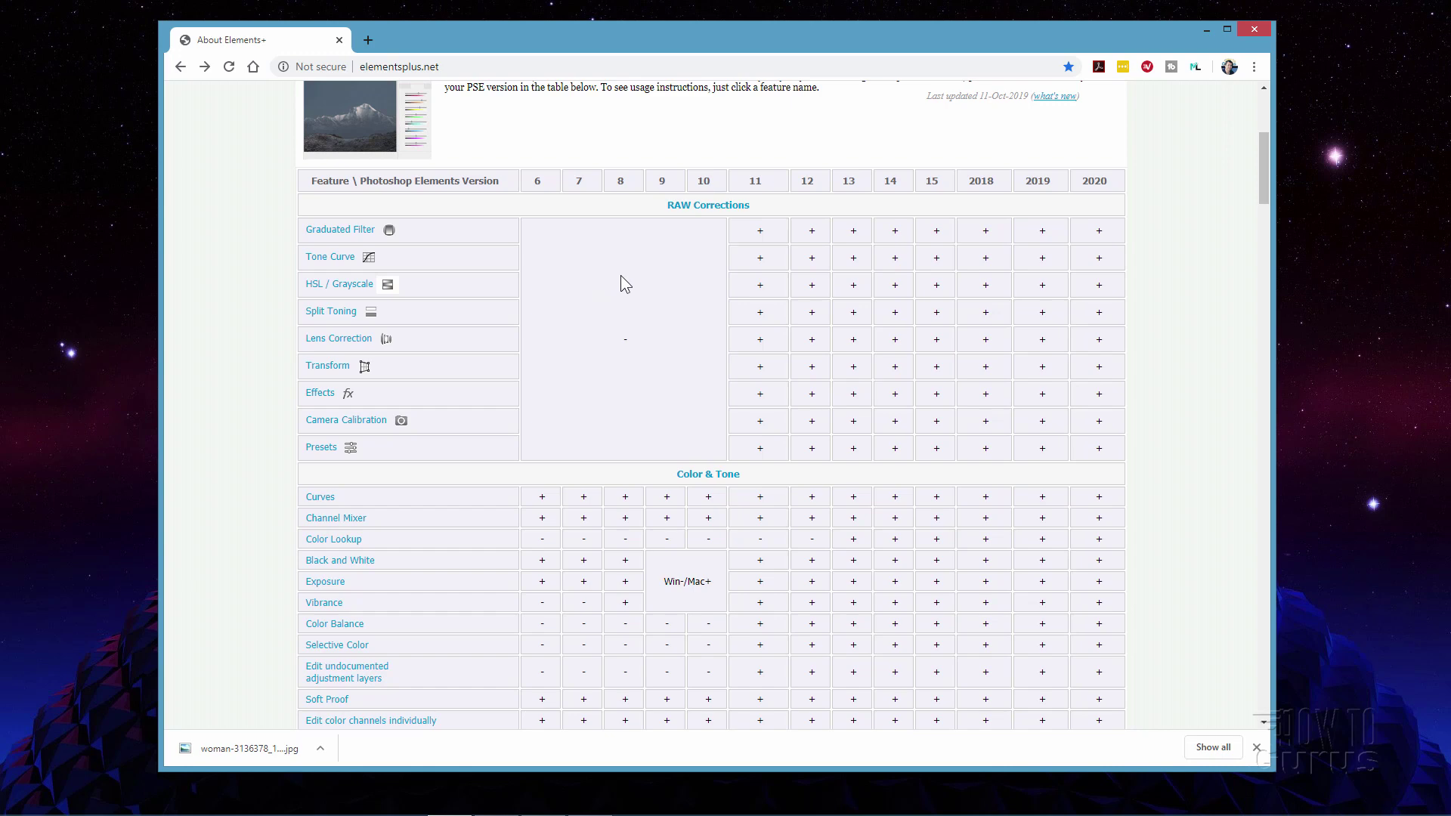
scroll(620, 275, "down", 7)
scroll(641, 270, "down", 2)
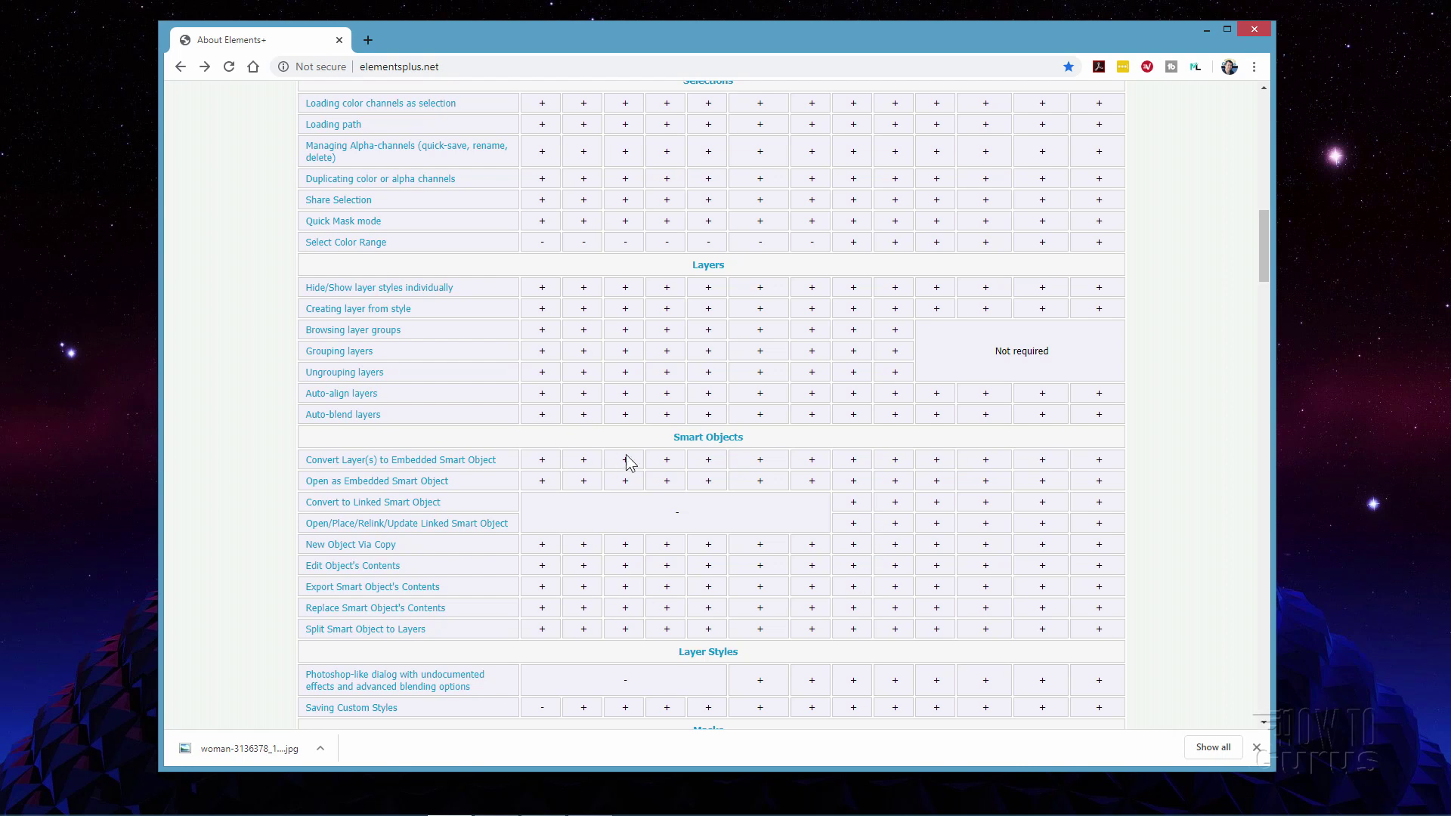
scroll(604, 469, "down", 2)
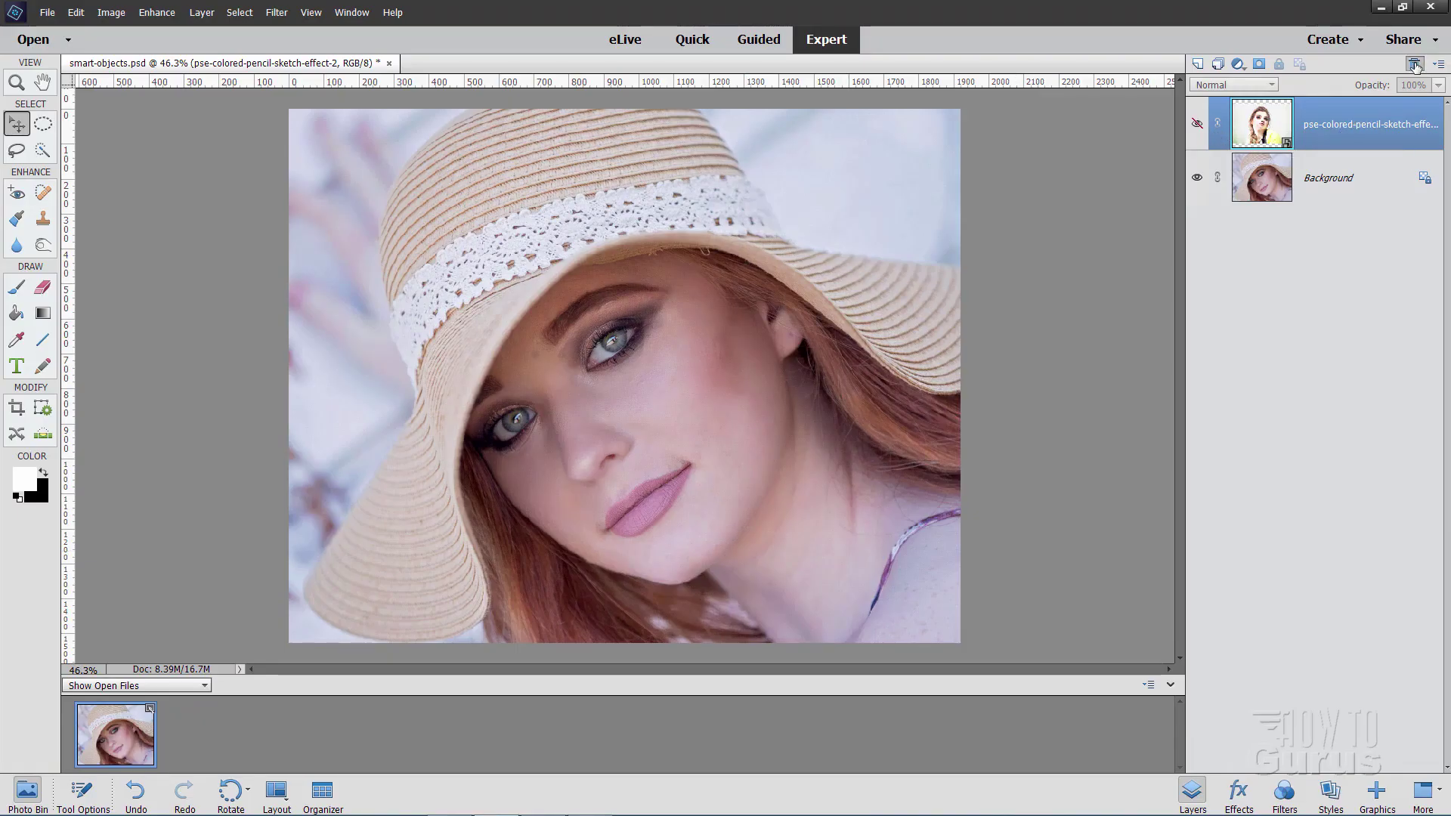
- Delete the pencil-sketch layer, duplicate Background as Background copy, and hide the original Background
left_click(1414, 63)
left_click(745, 324)
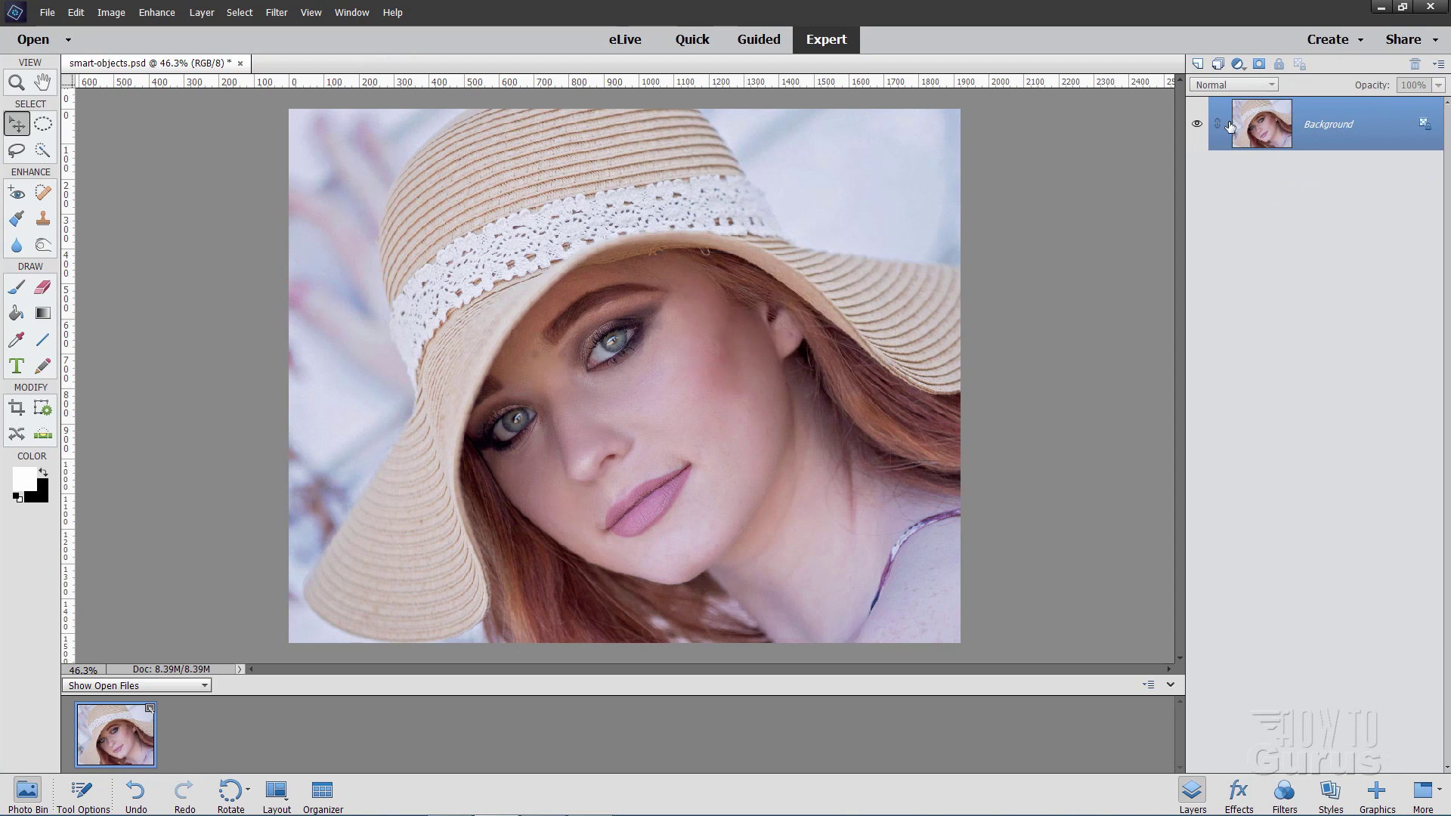
right_click(1334, 128)
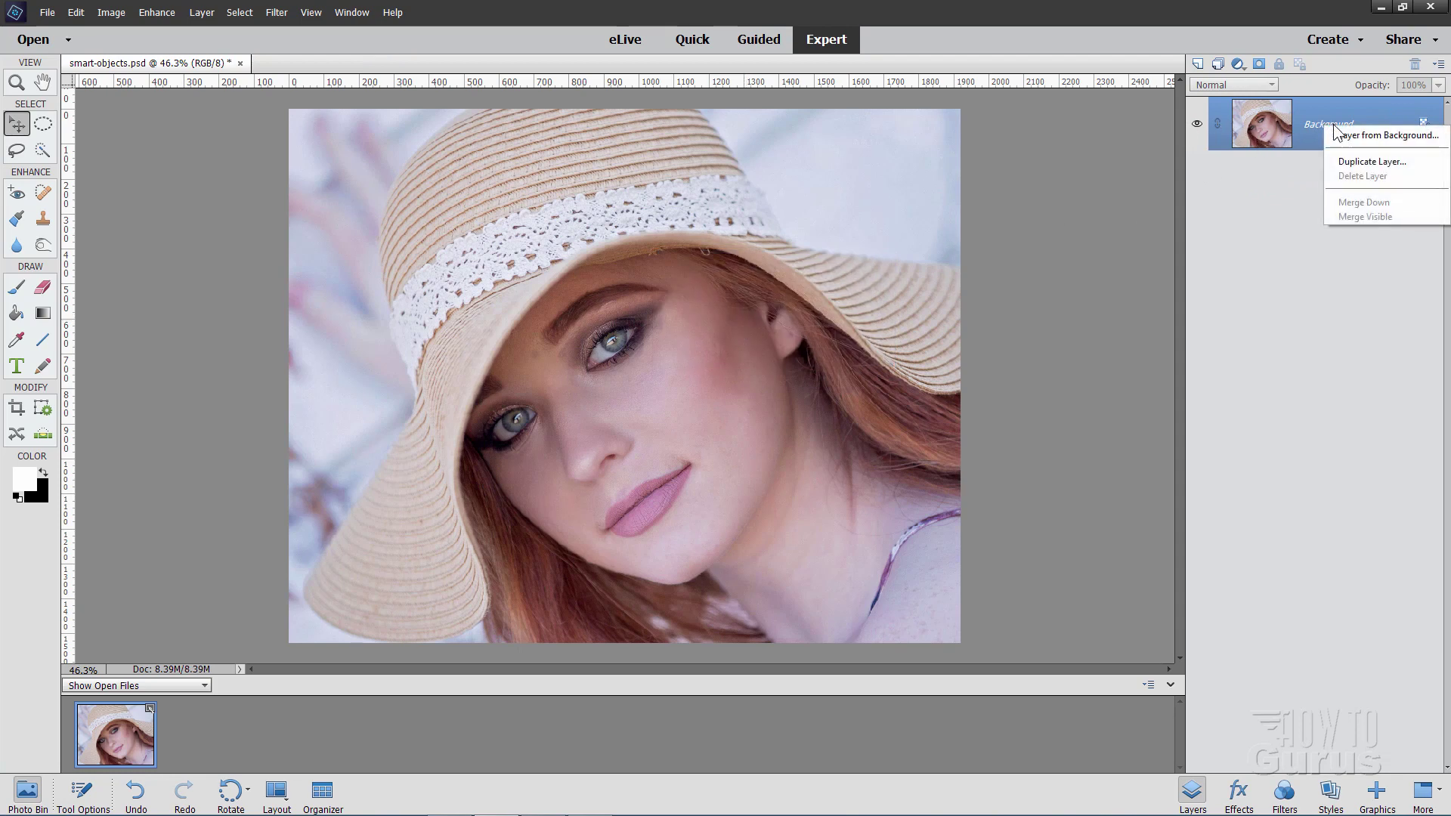
left_click(1358, 163)
left_click(738, 204)
left_click(1198, 179)
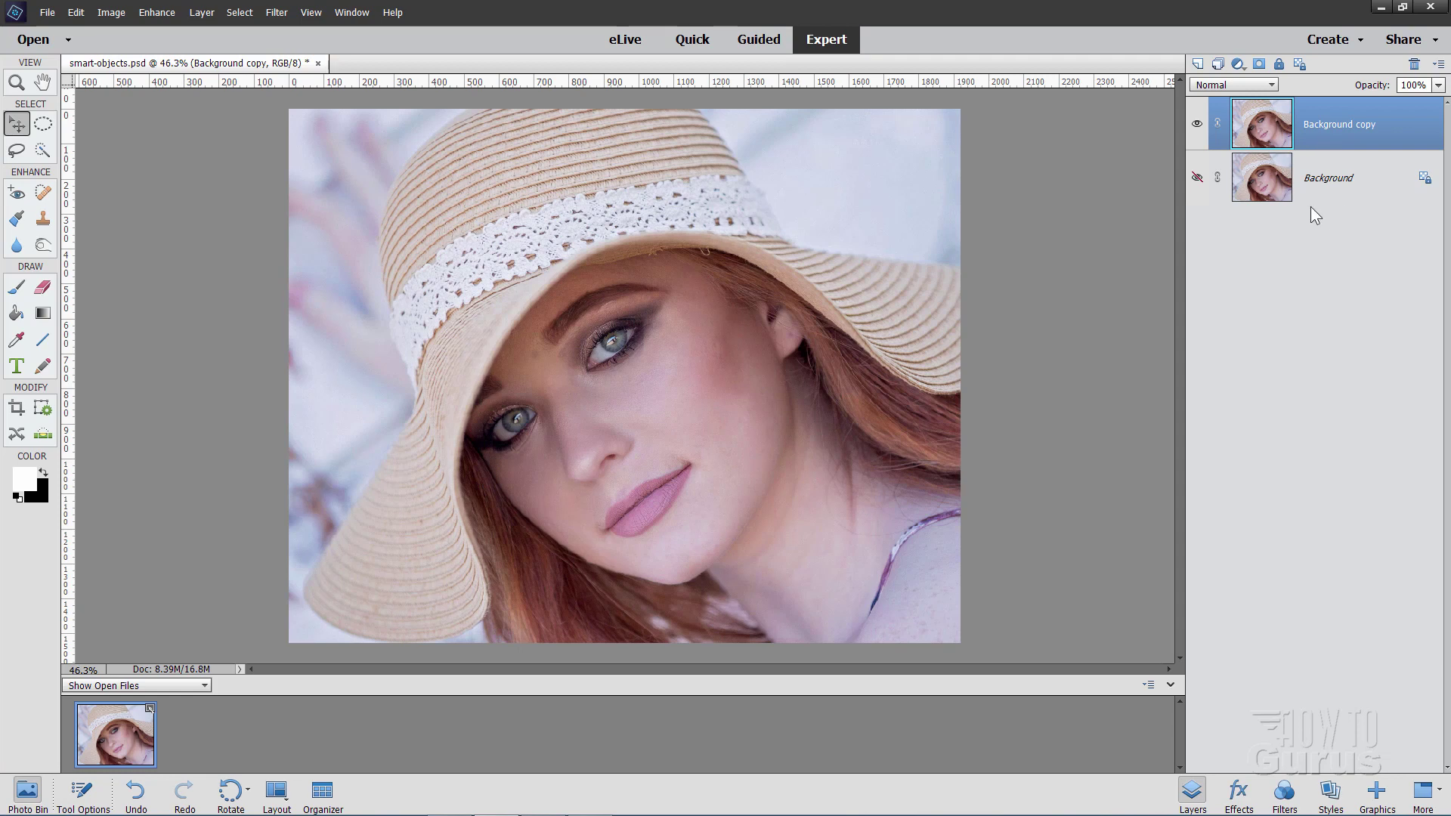
left_click(1240, 790)
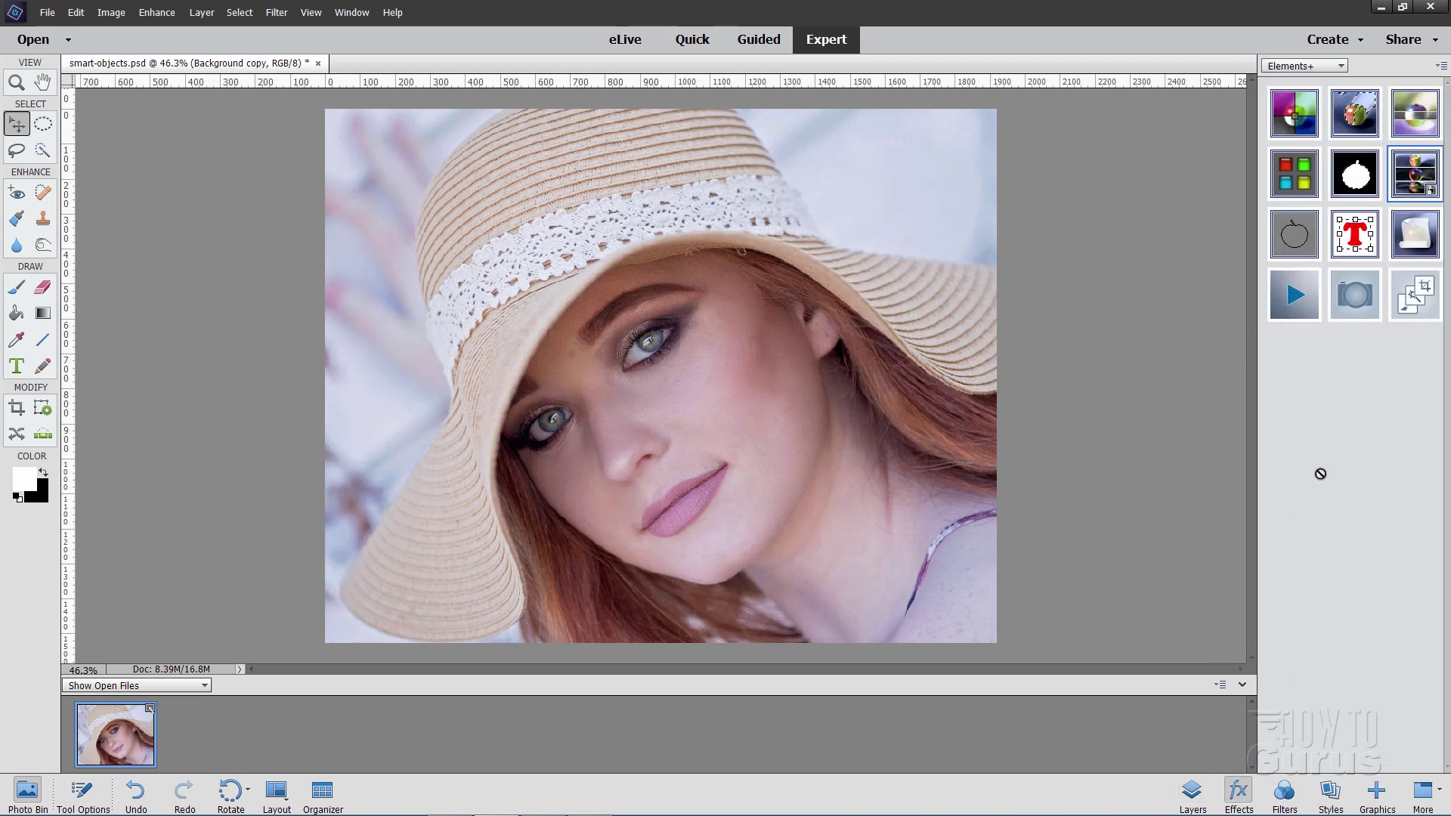
left_click(1301, 66)
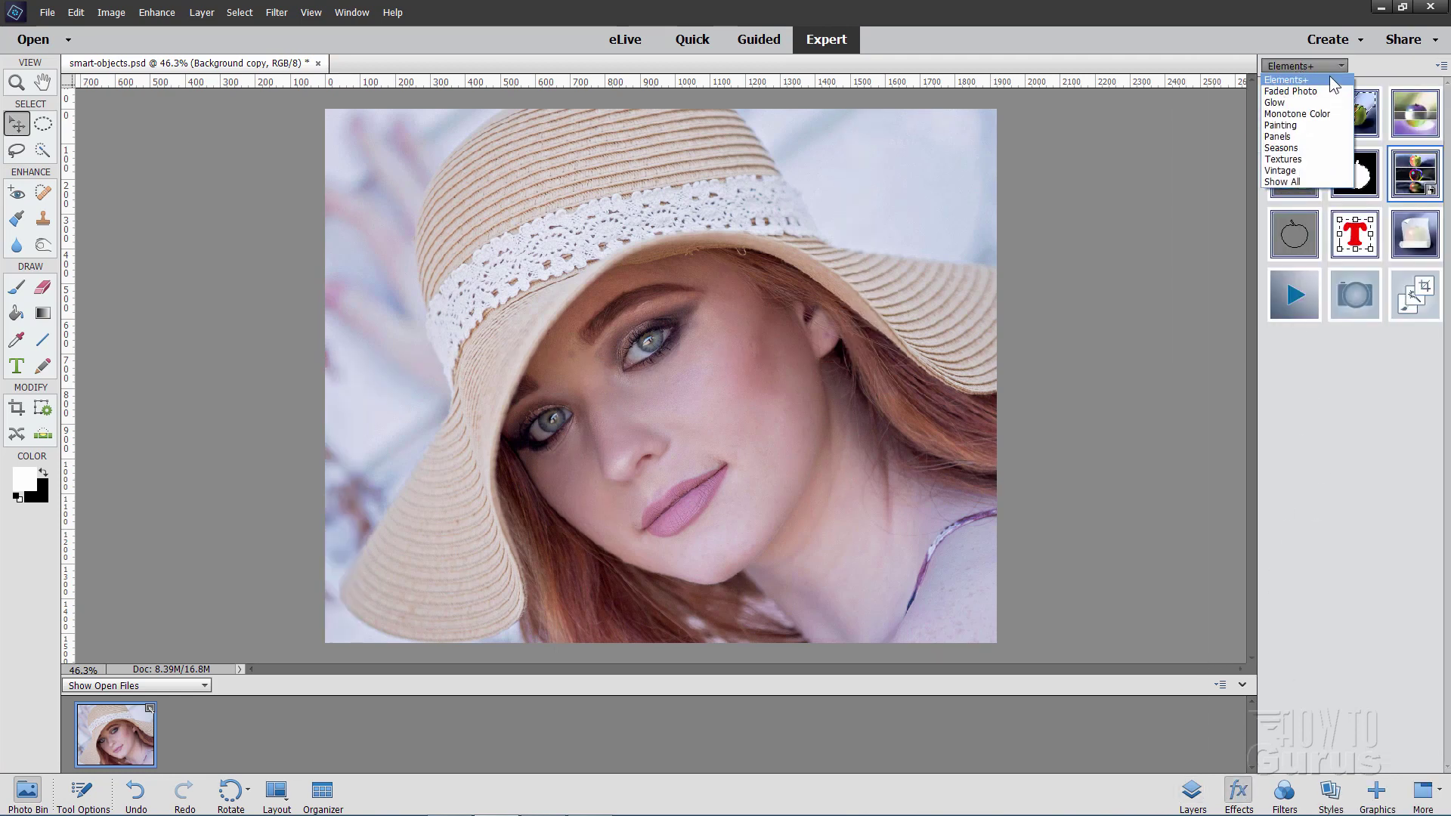
left_click(1372, 68)
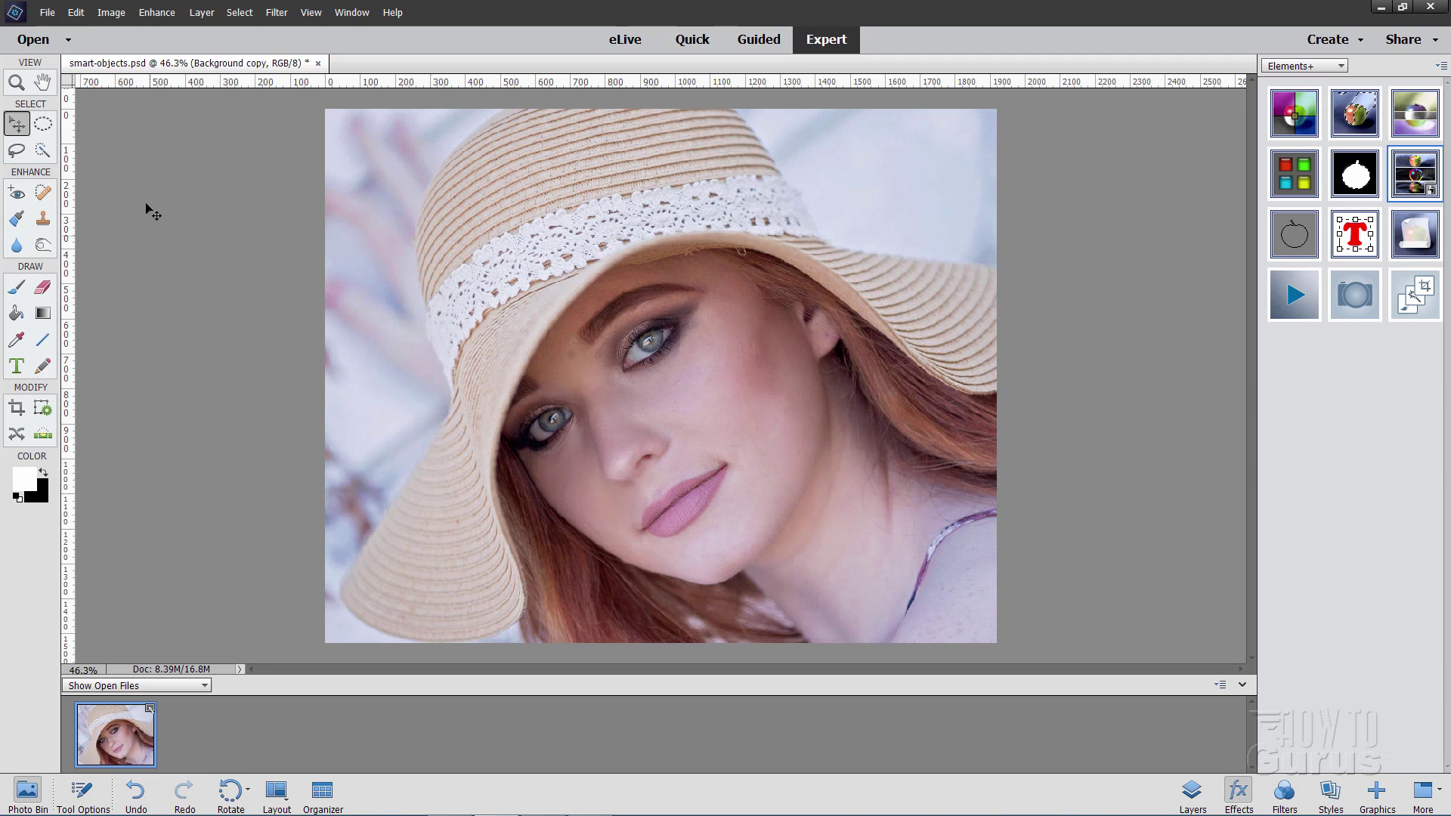
- Use e+ Layers to convert Background copy to a linked object saved as Background copy.psd
left_click(46, 14)
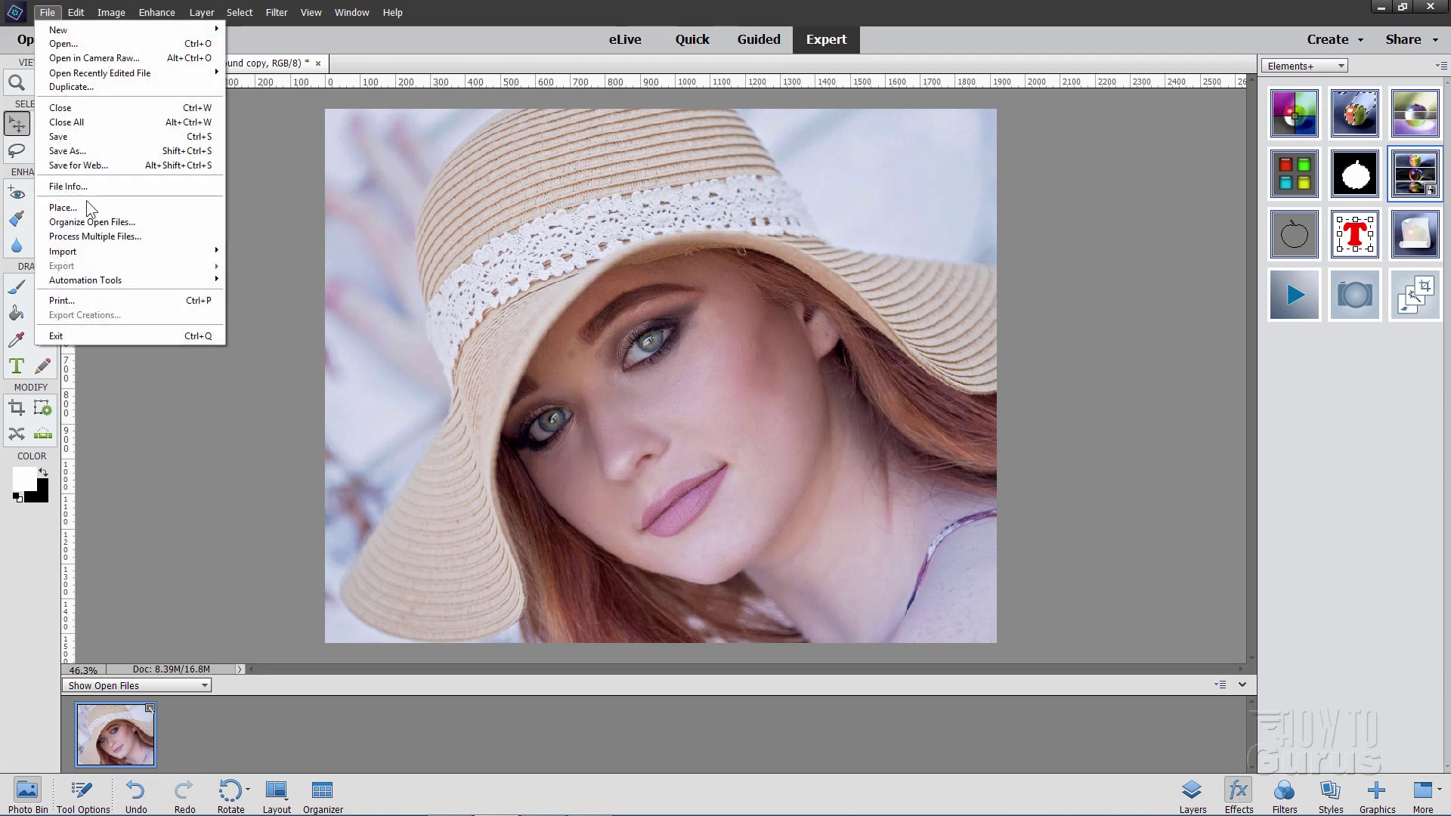
mouse_move(120, 280)
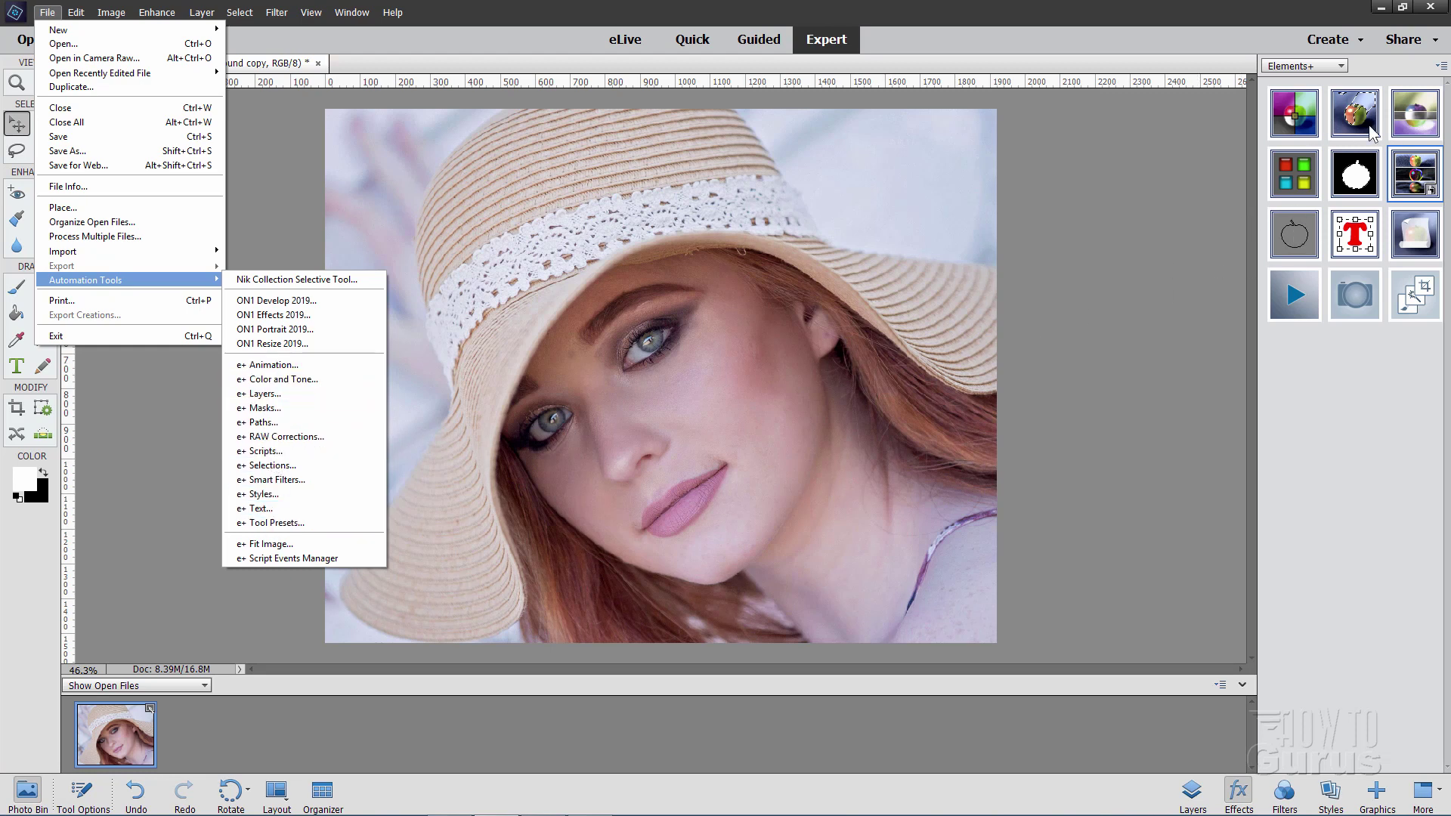
left_click(264, 394)
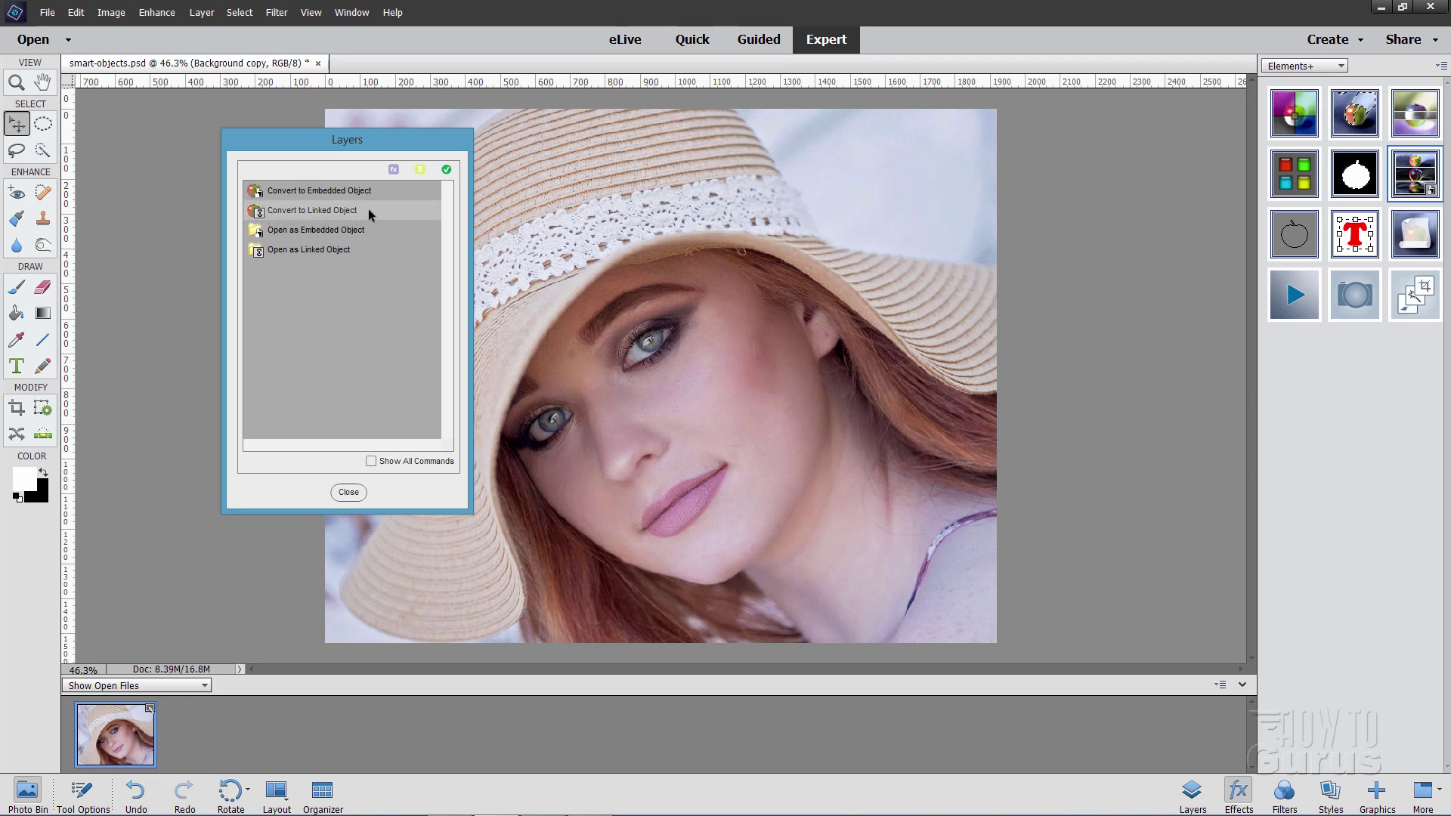
left_click(289, 210)
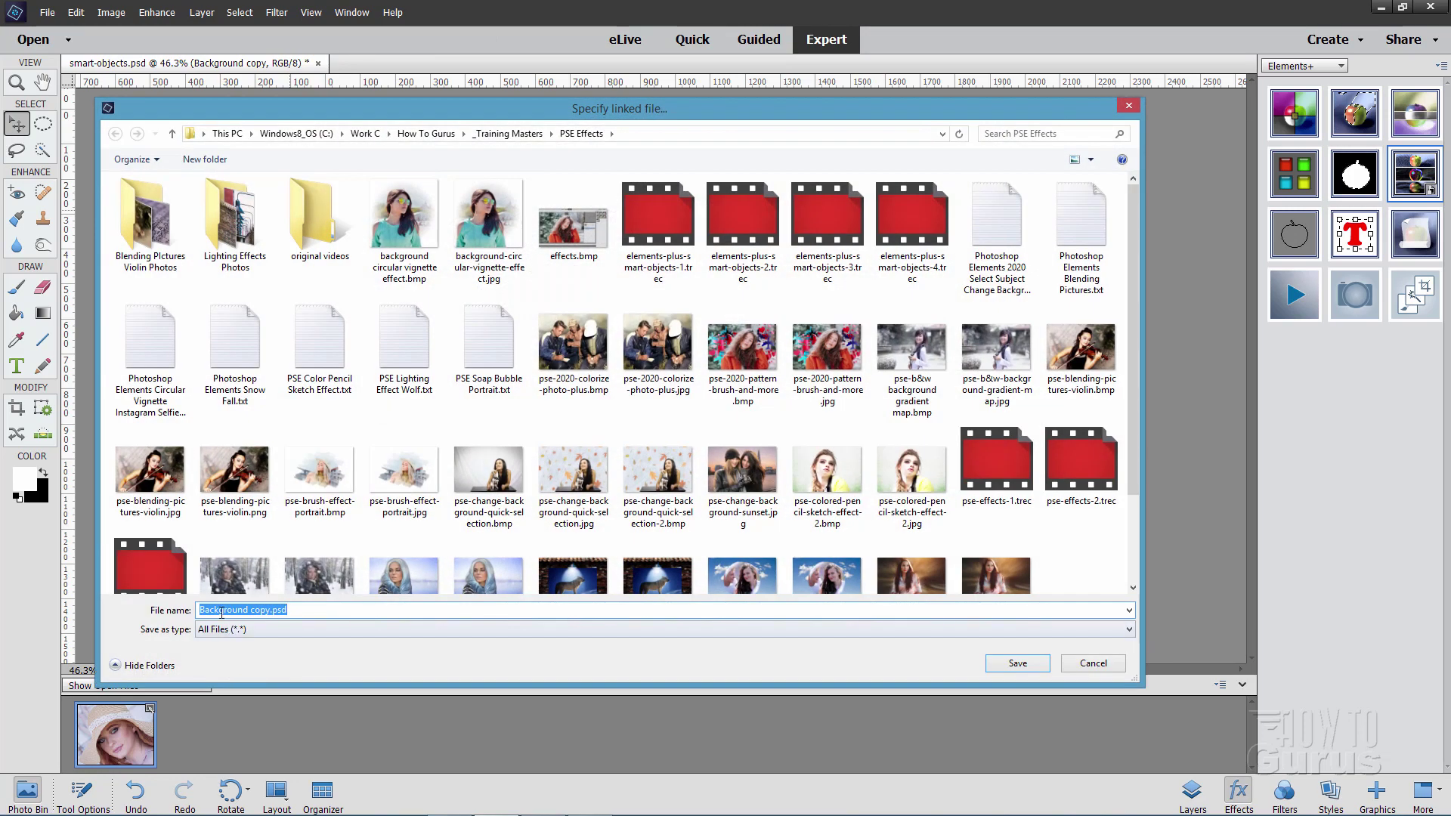
left_click(293, 616)
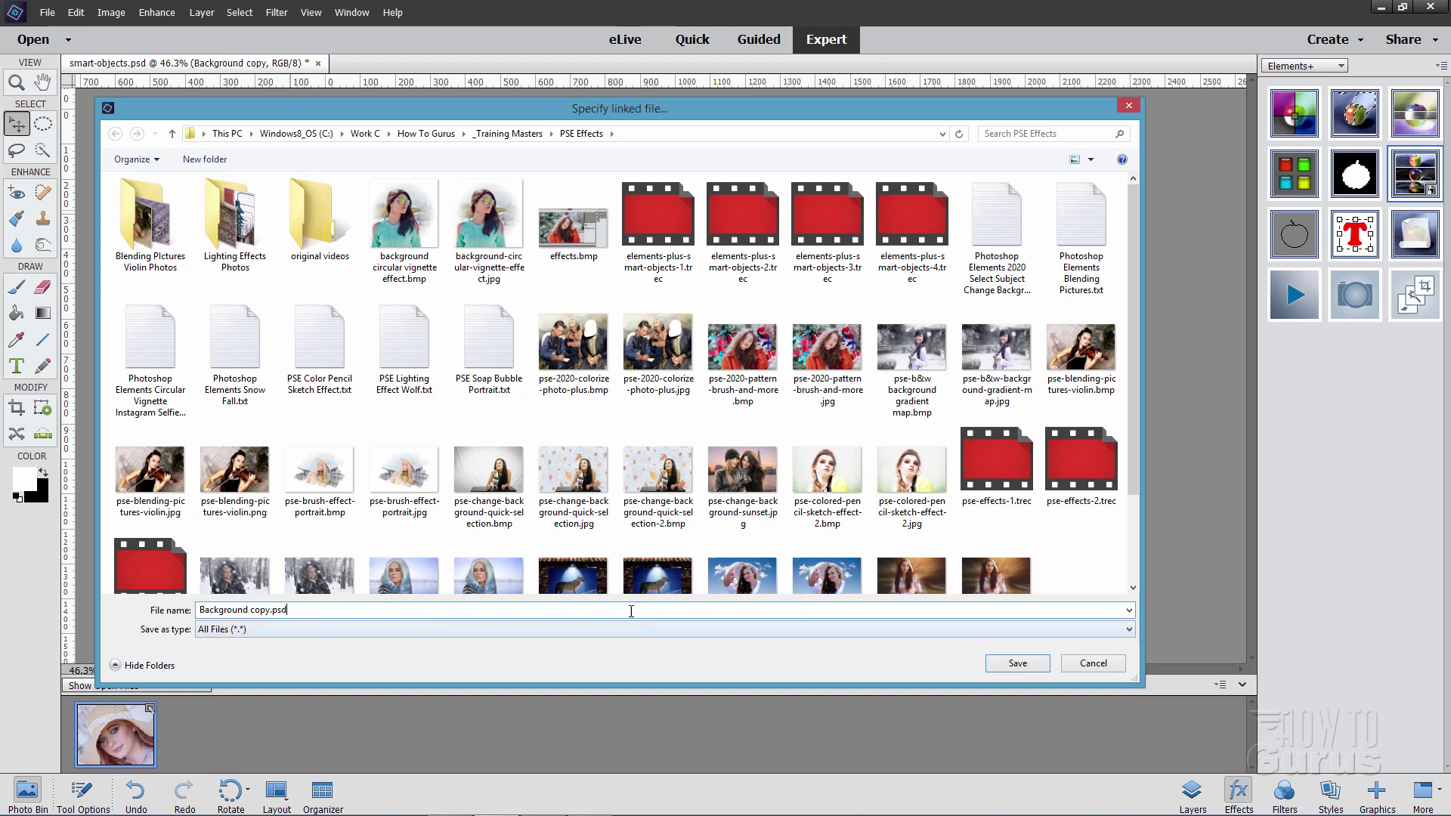
left_click(1017, 664)
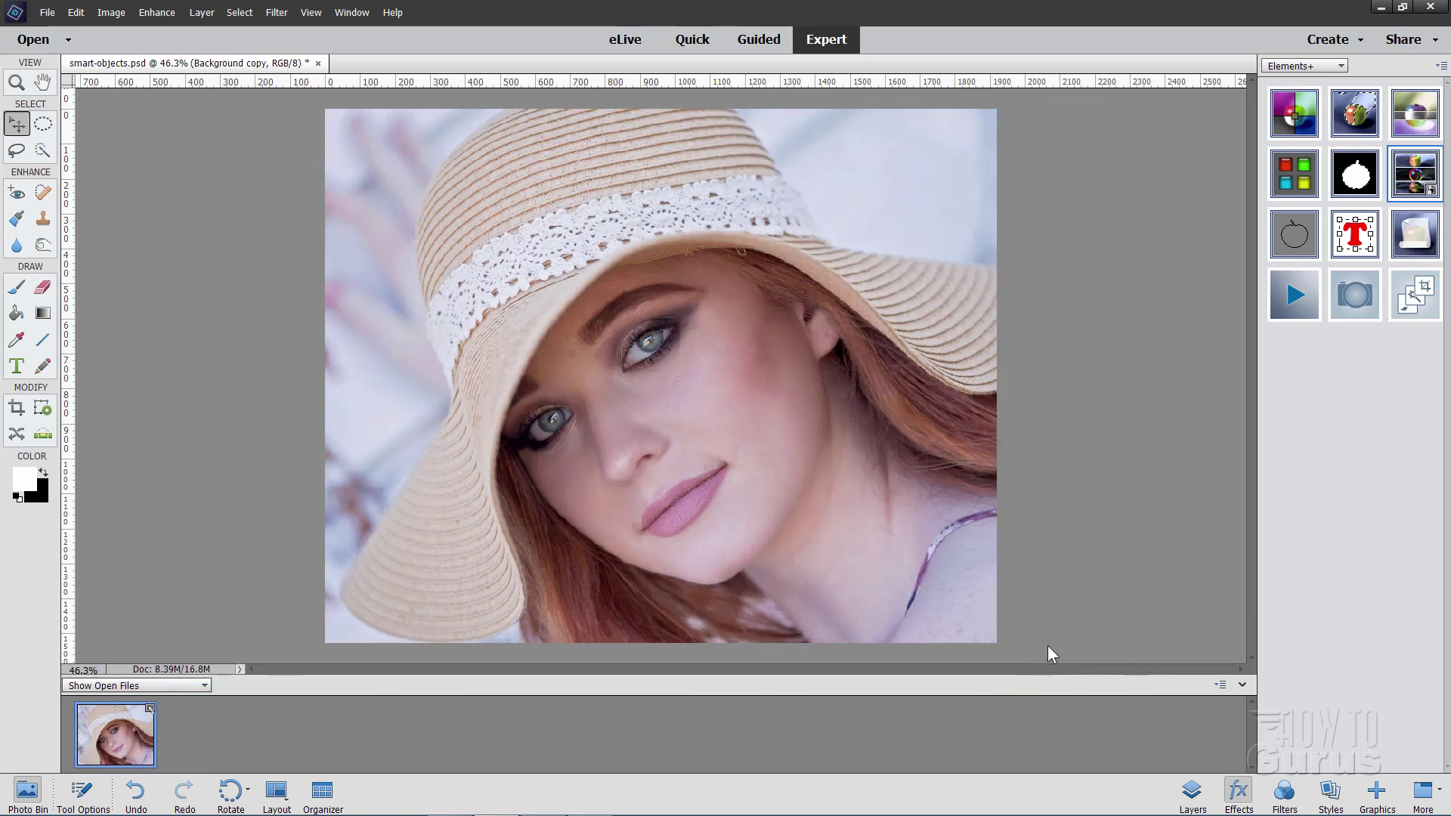
- Show the Layers panel listing Background copy above the hidden Background
left_click(1192, 790)
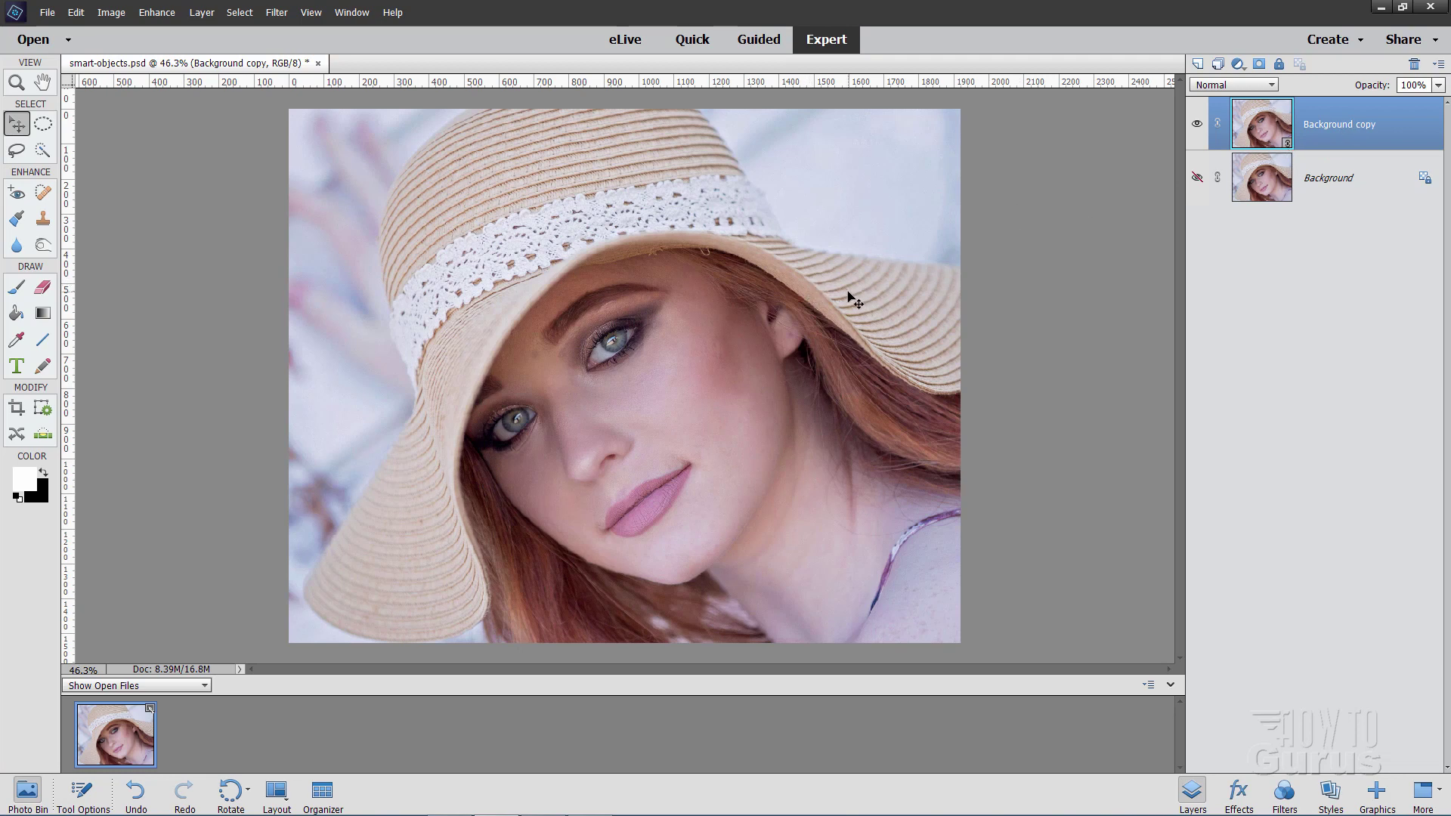
- Free-transform the smart-object portrait down to a small bottom-left thumbnail, then back to full canvas
key("ctrl+t")
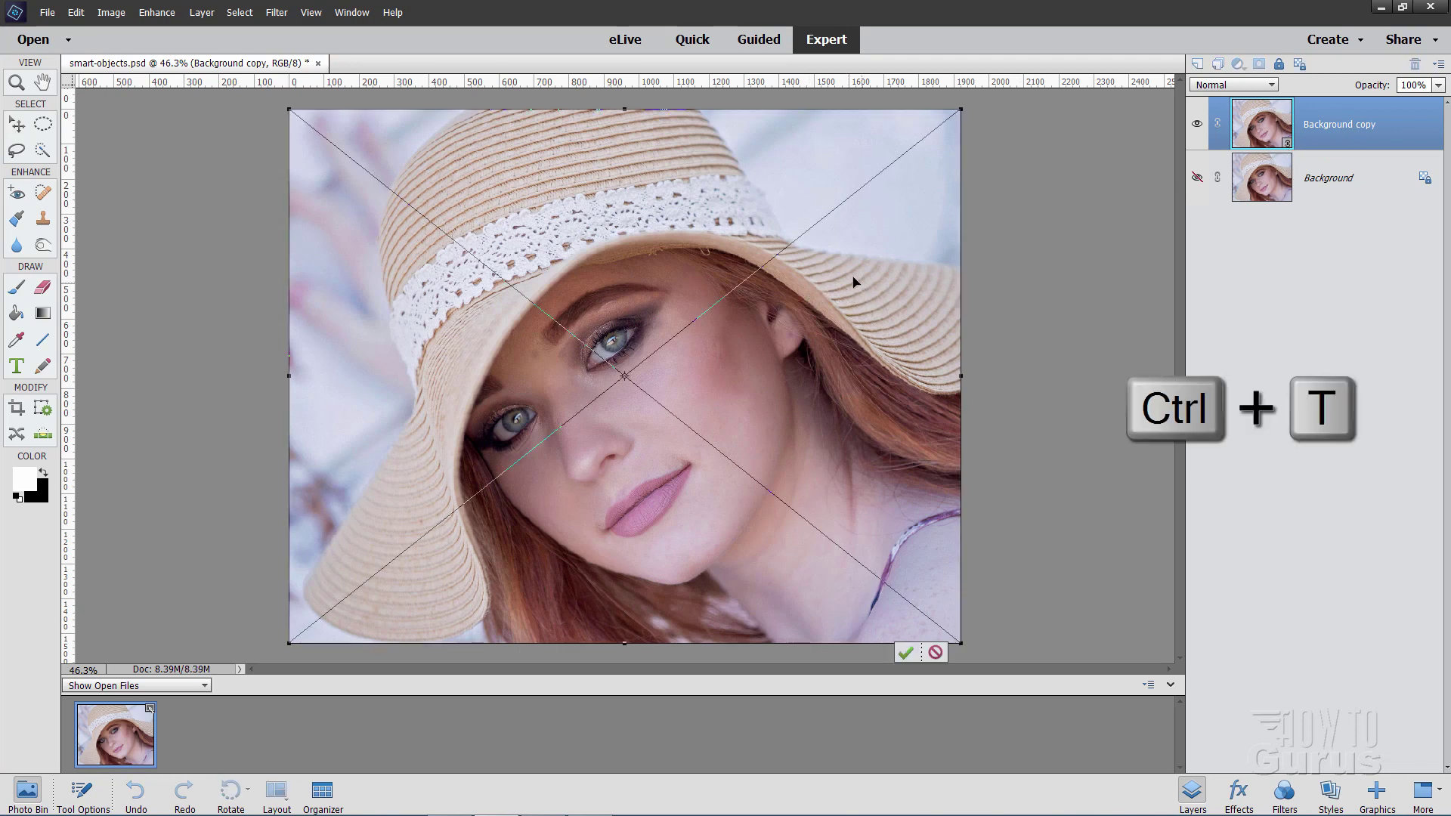
left_click_drag(960, 110, 369, 581)
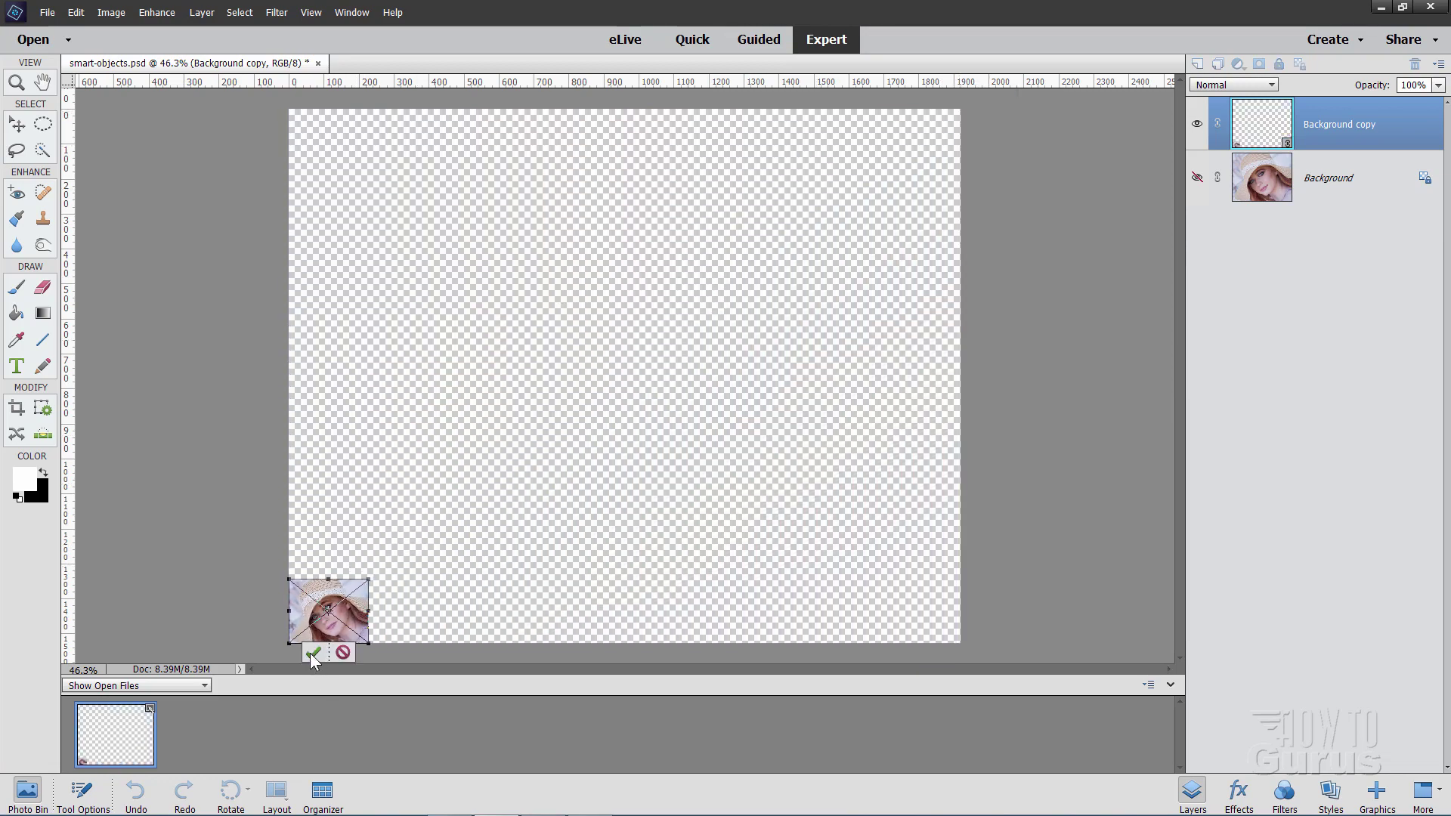
left_click(310, 653)
key("ctrl+t")
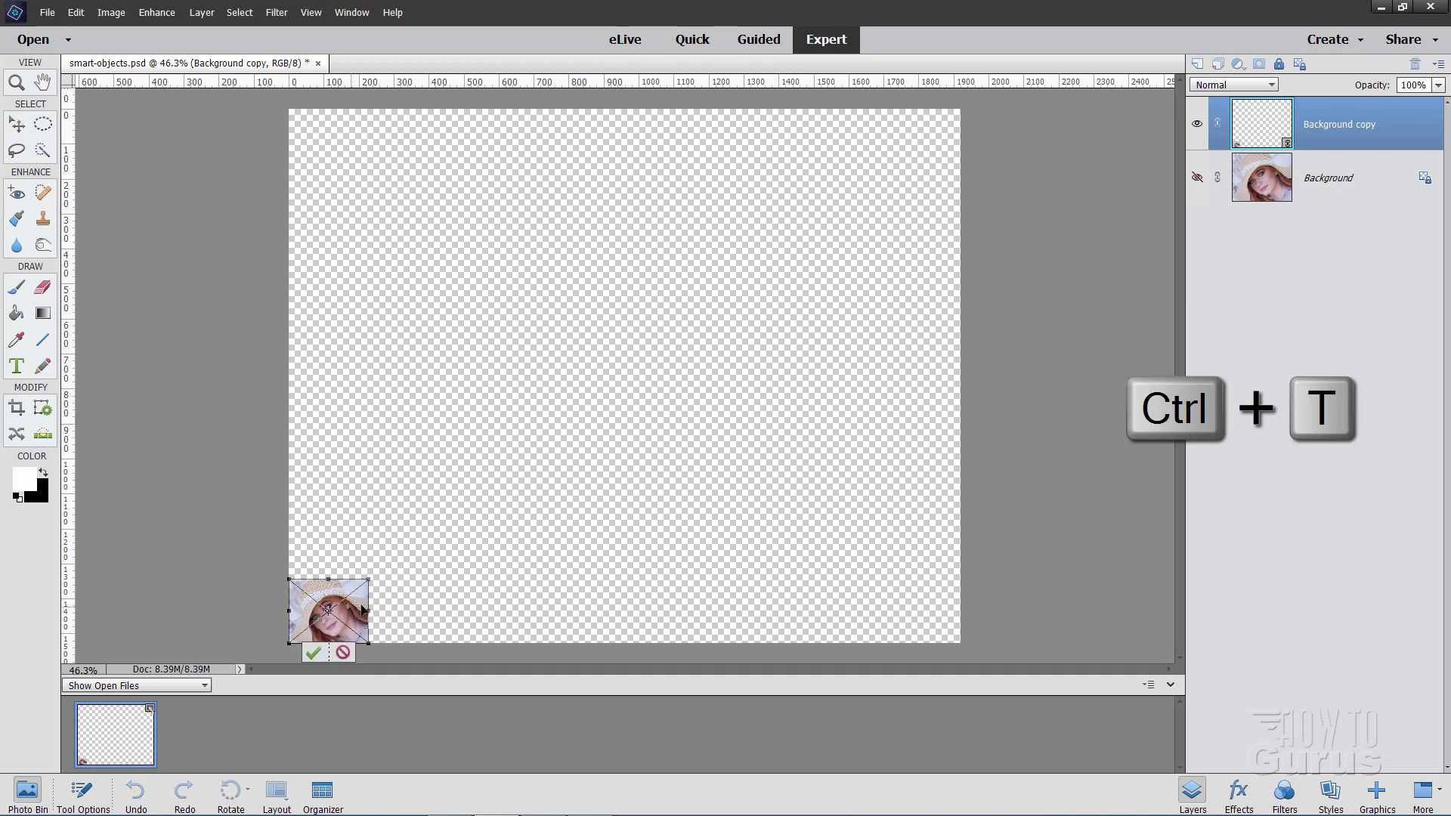
left_click_drag(369, 581, 960, 109)
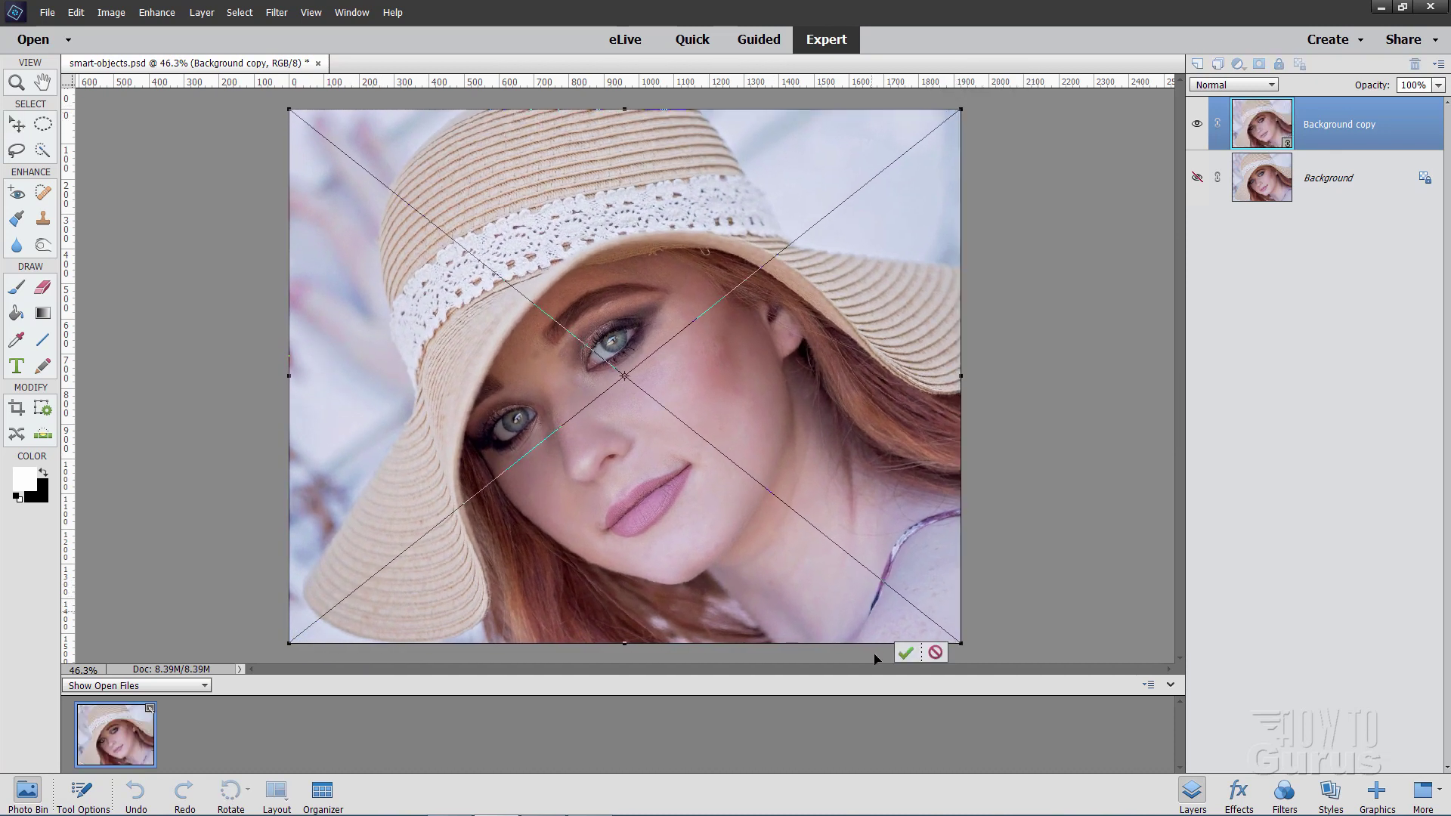
left_click(907, 653)
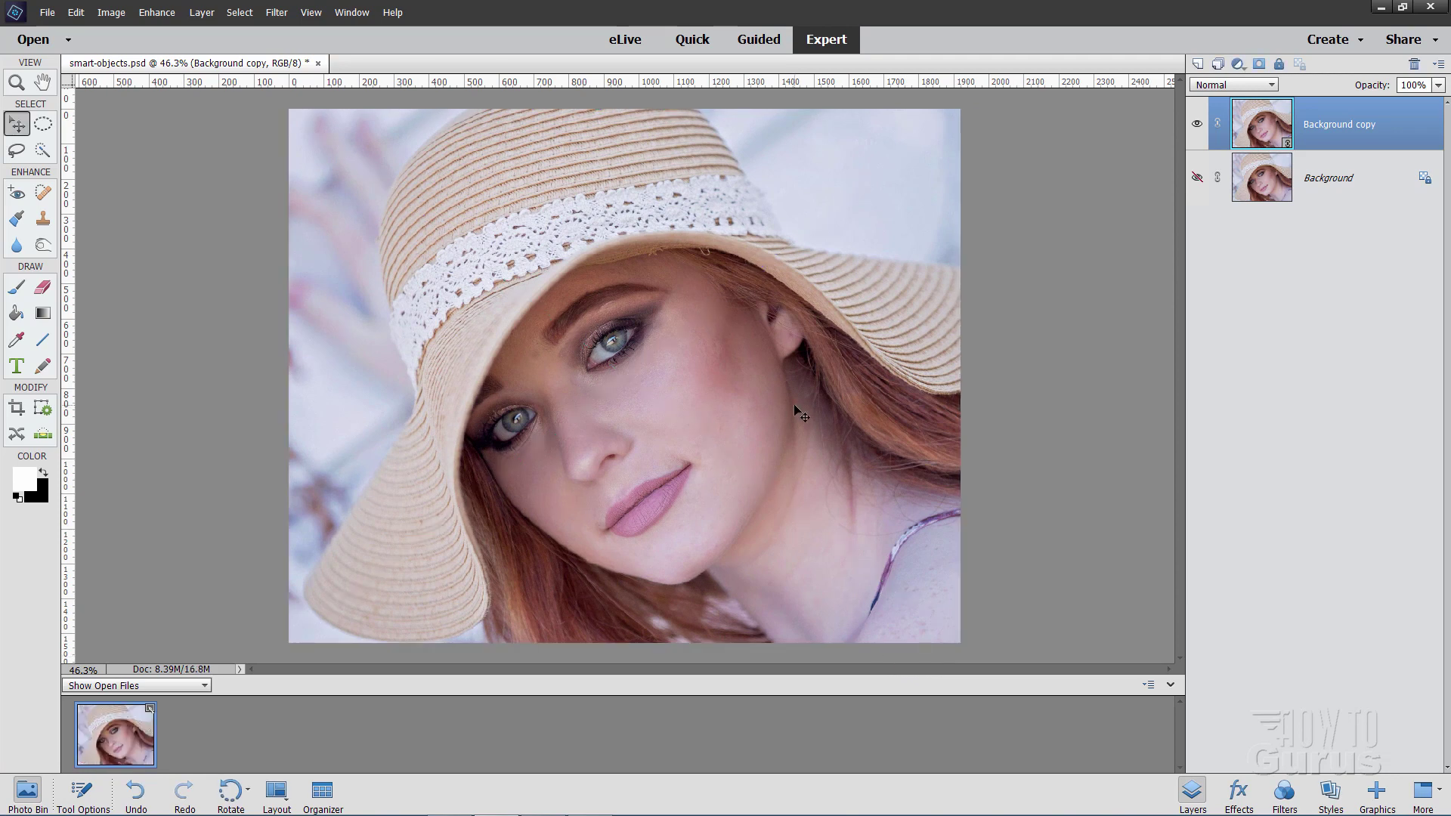
- Repeat the shrink-and-enlarge transform to confirm the portrait keeps its sharpness
key("ctrl+t")
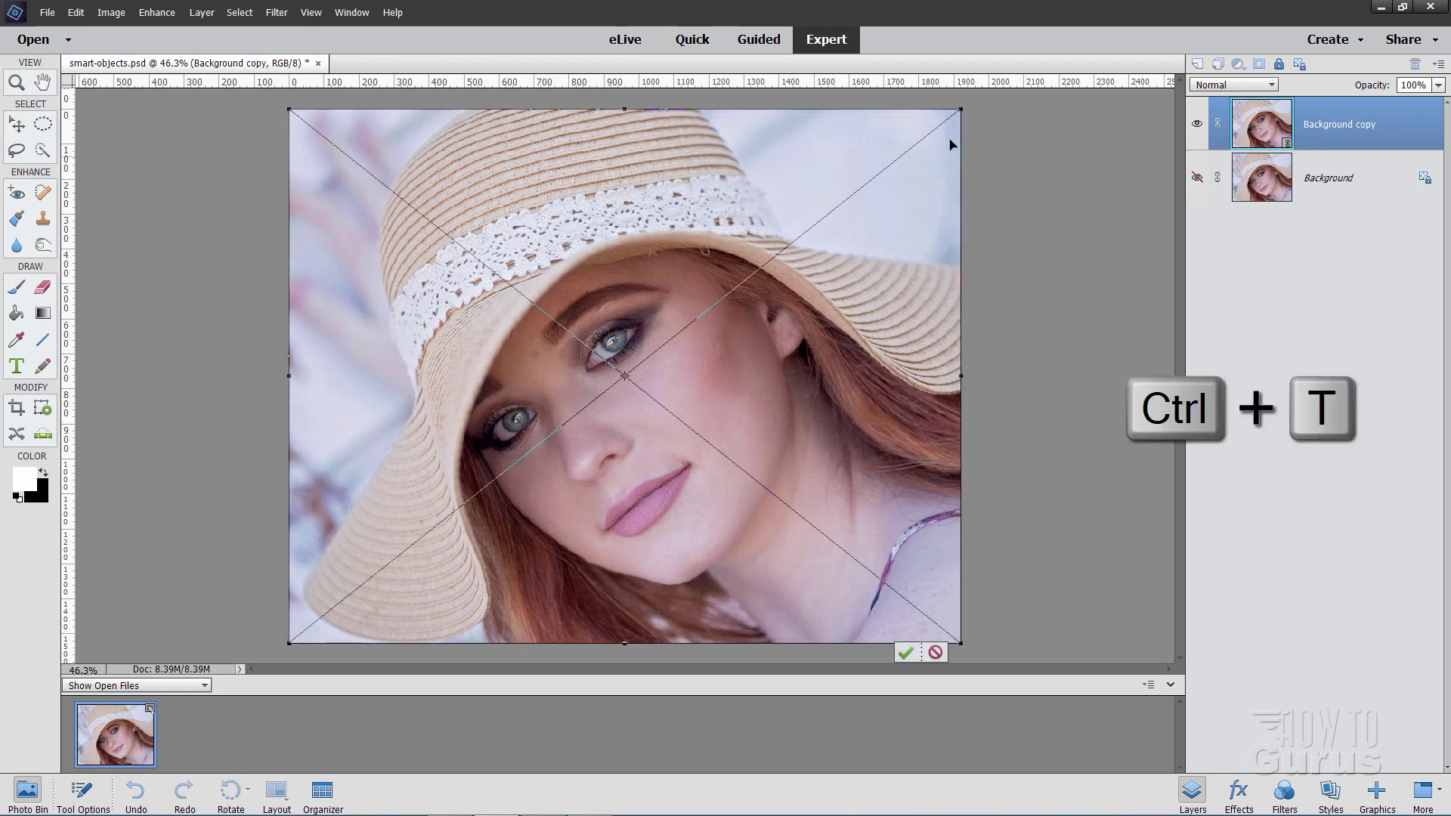
left_click_drag(961, 111, 368, 582)
left_click(311, 652)
key("ctrl+t")
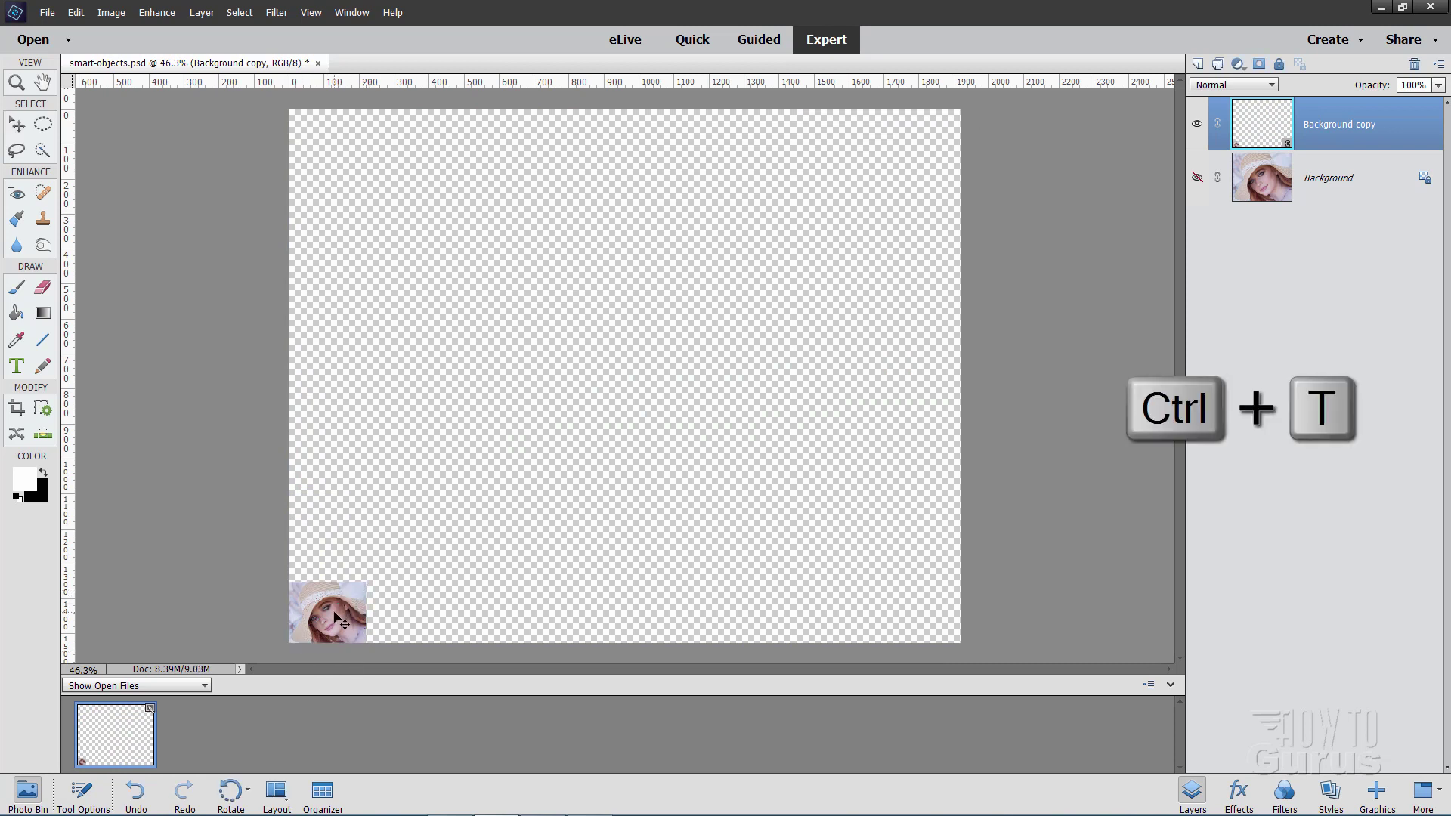
left_click_drag(368, 579, 957, 93)
left_click(909, 653)
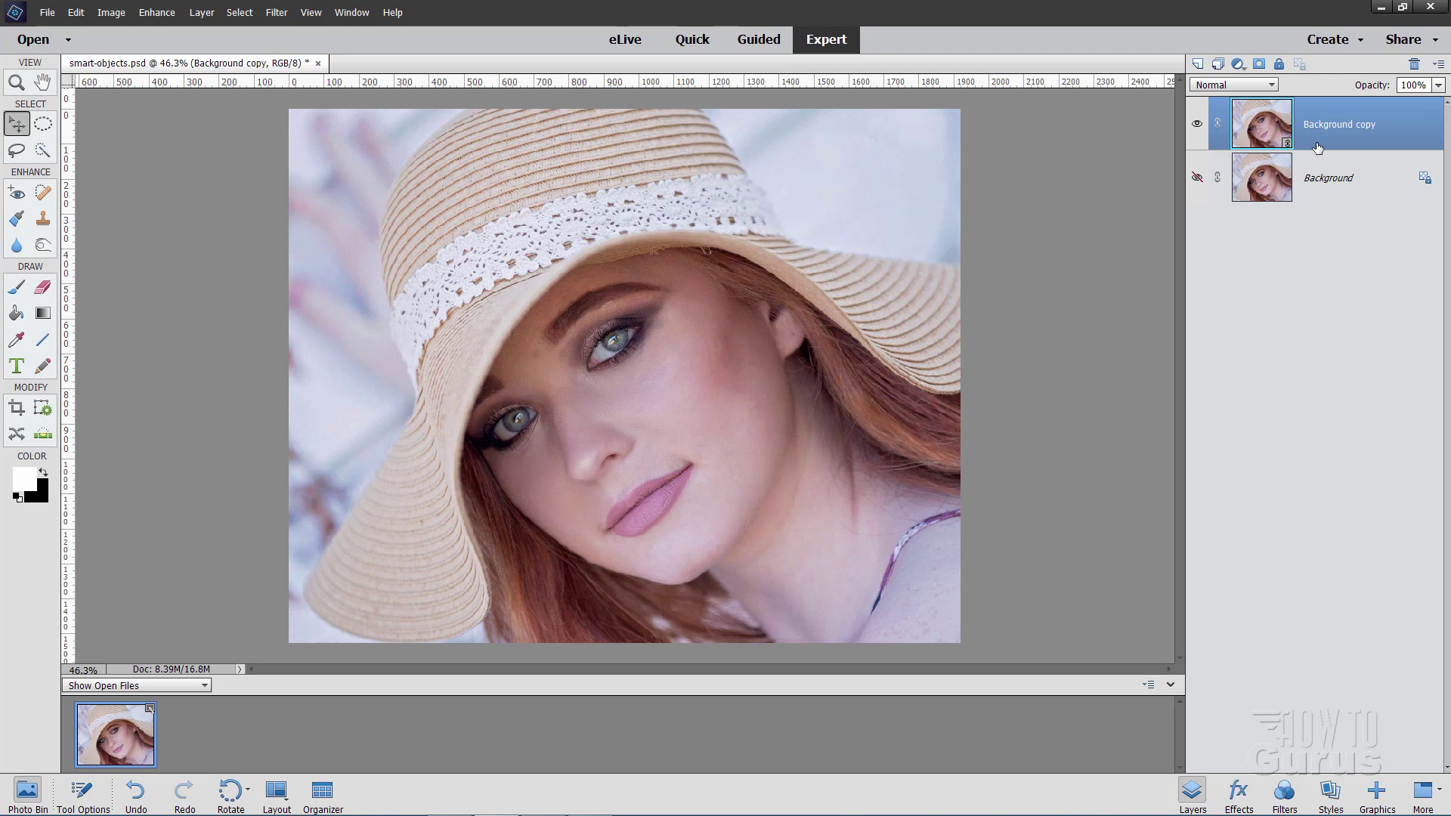
- Duplicate Background as Background copy 2, leaving Background and Background copy hidden
left_click(1197, 123)
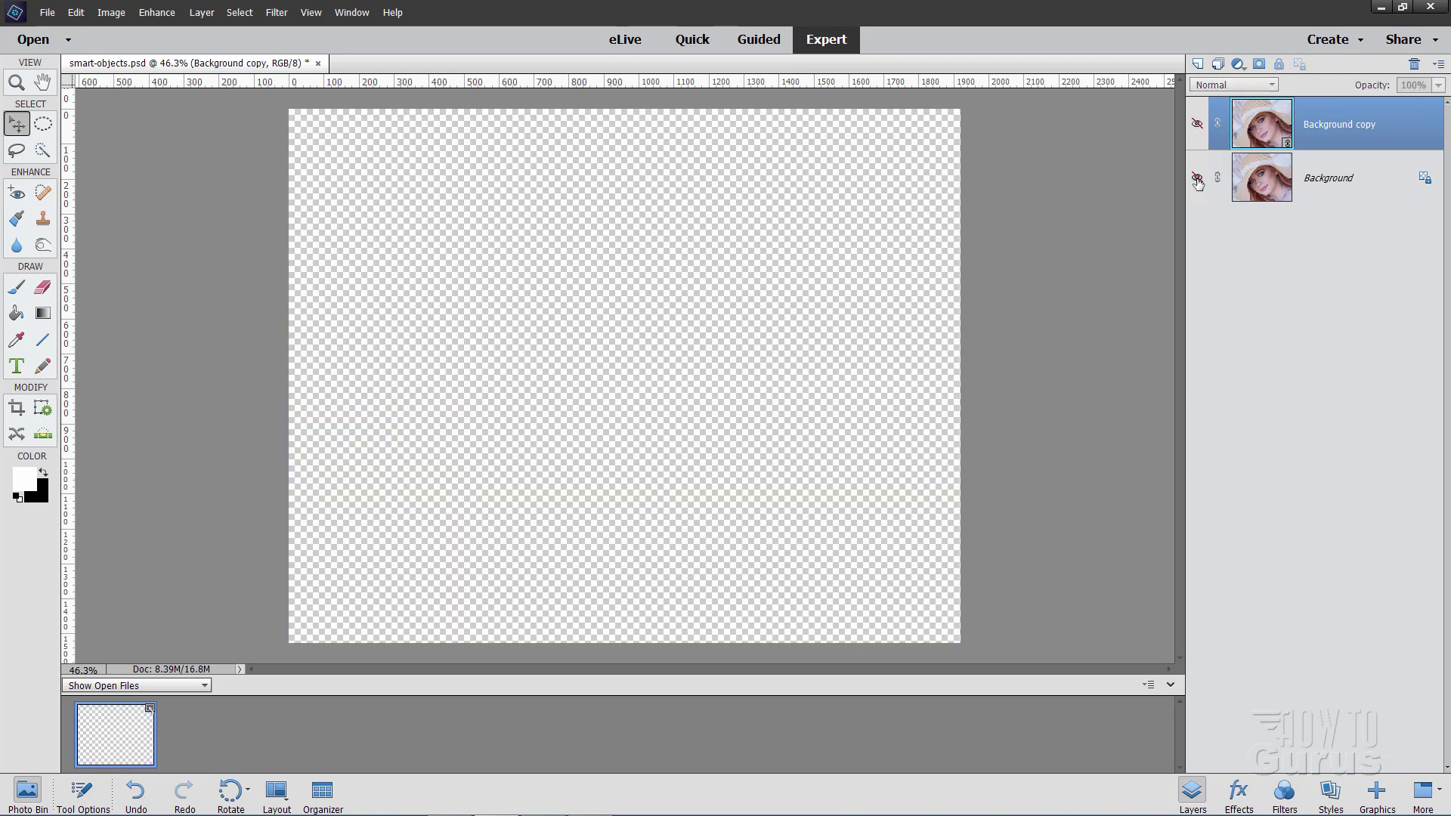
left_click(1197, 178)
left_click(1324, 185)
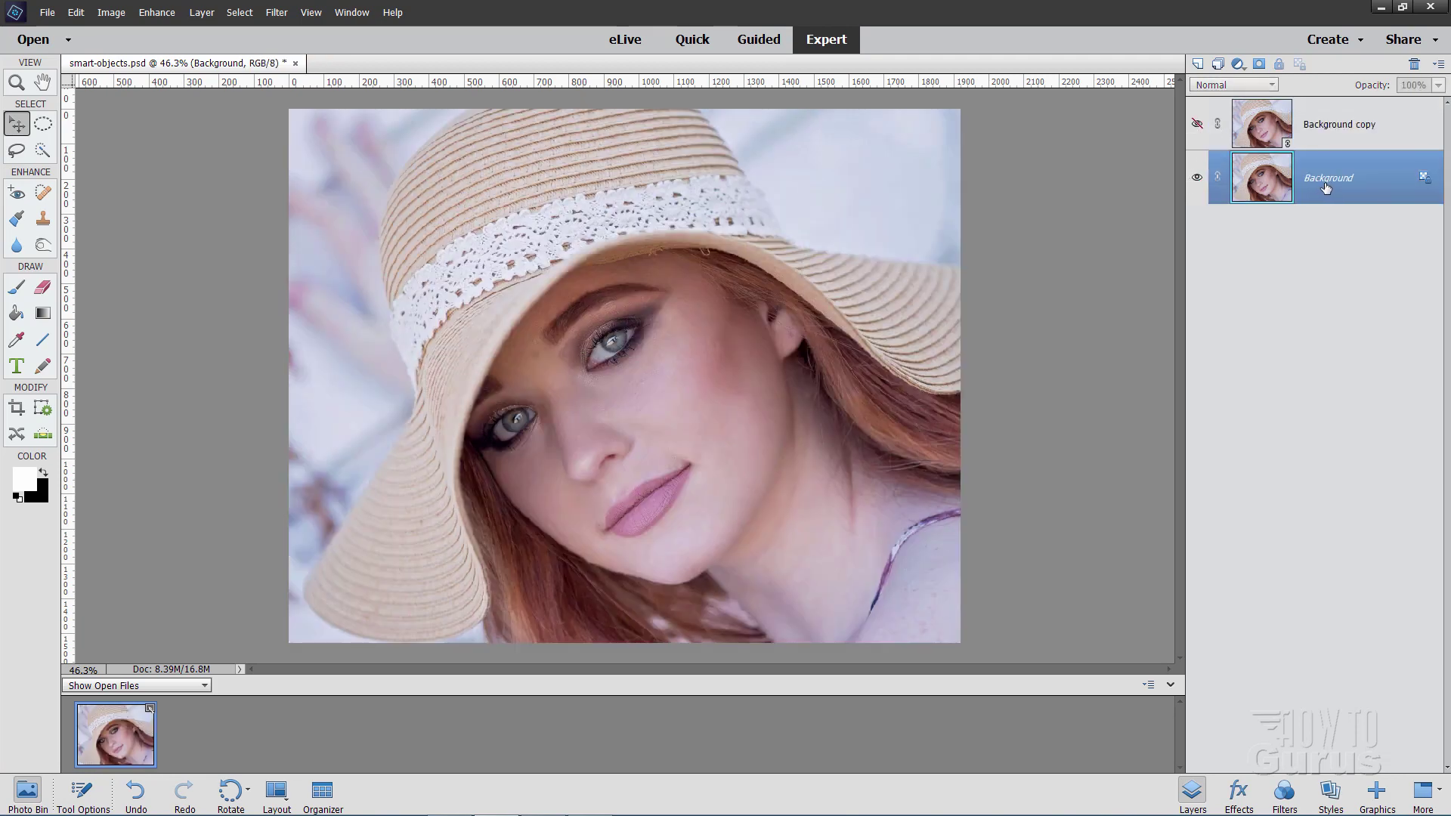
right_click(1326, 187)
left_click(1341, 216)
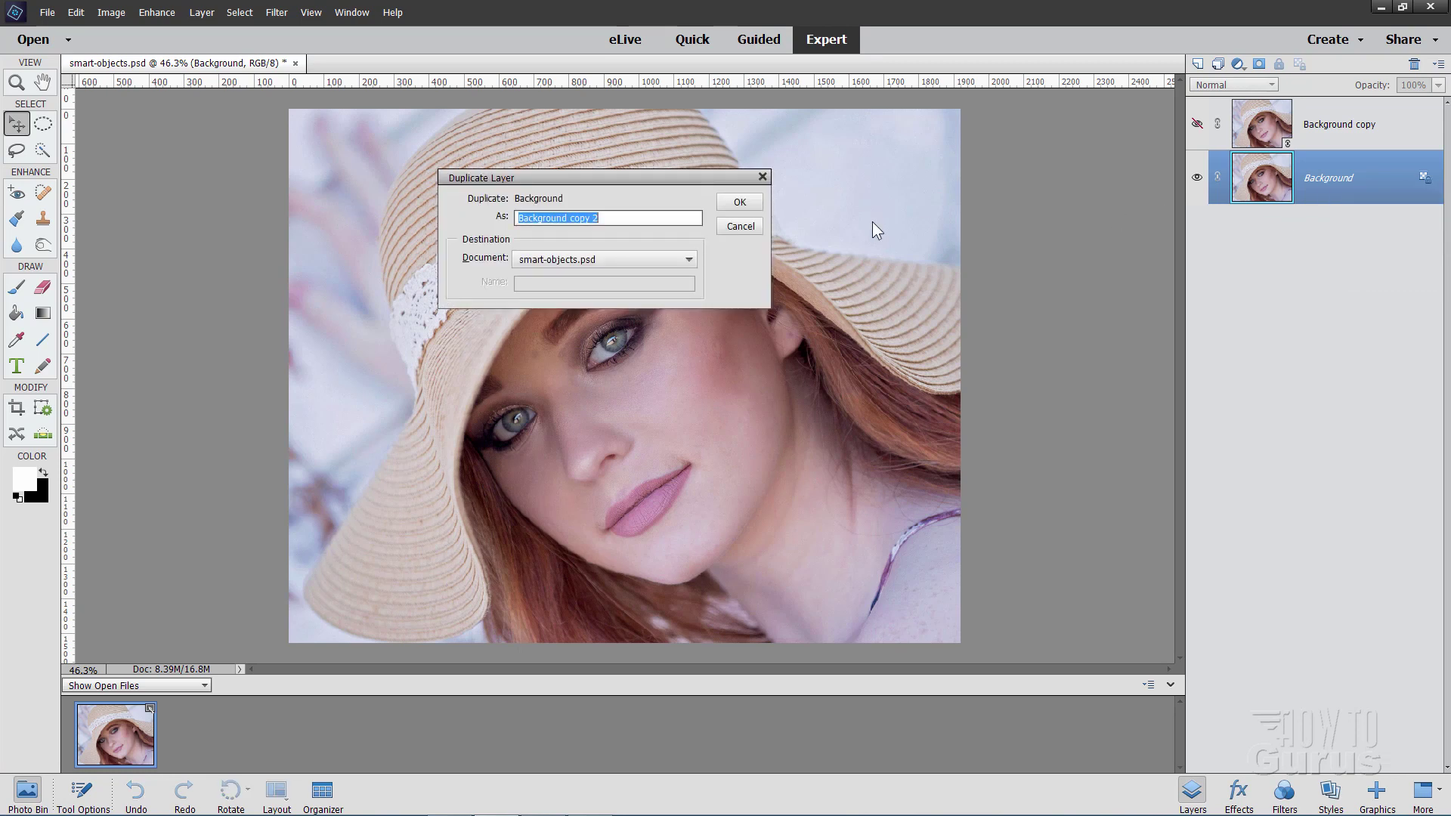
left_click(739, 202)
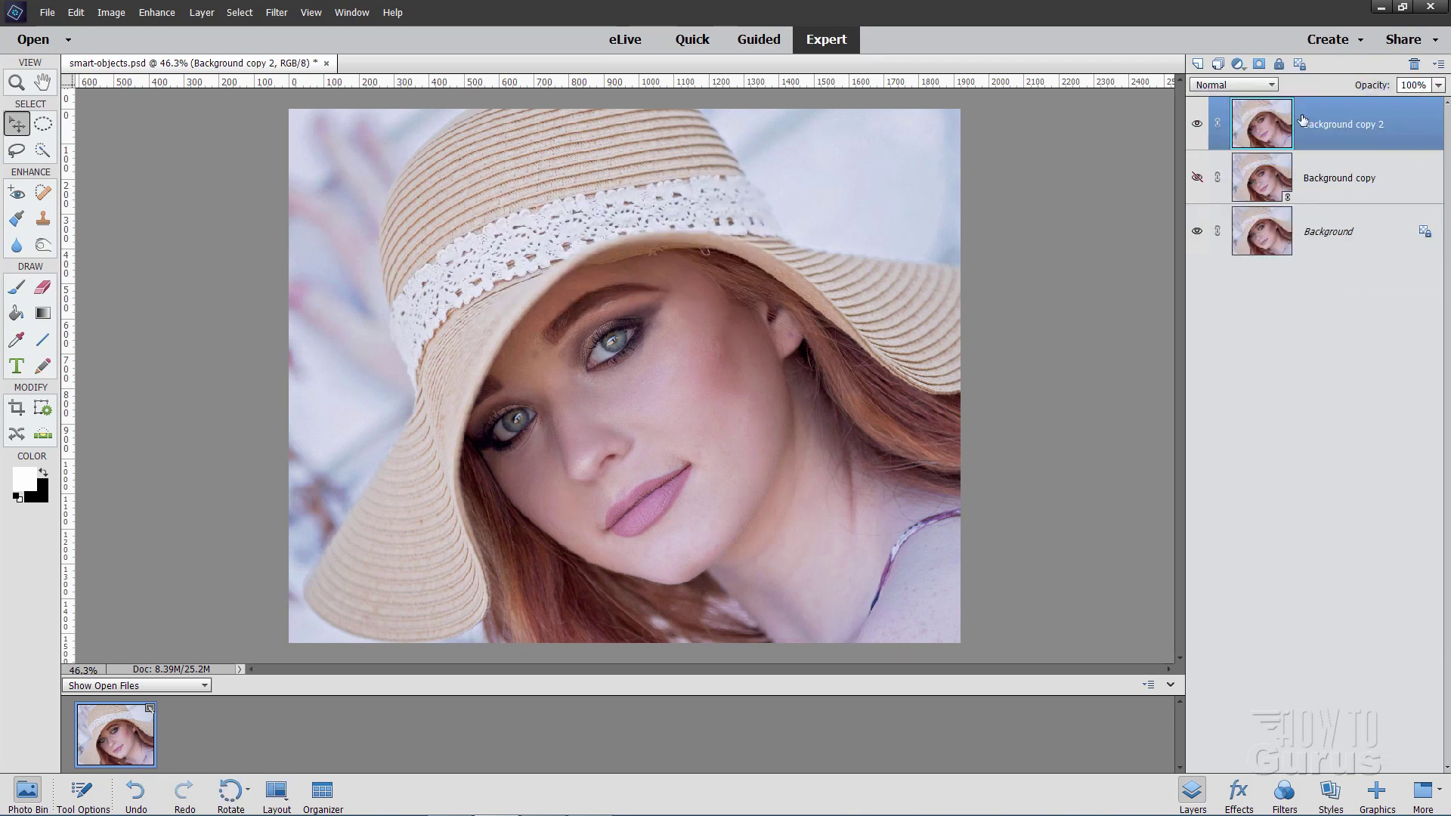
left_click(1198, 233)
- Run the Elements+ Smart Filters script, letting it convert the layer into a smart object
left_click(1240, 791)
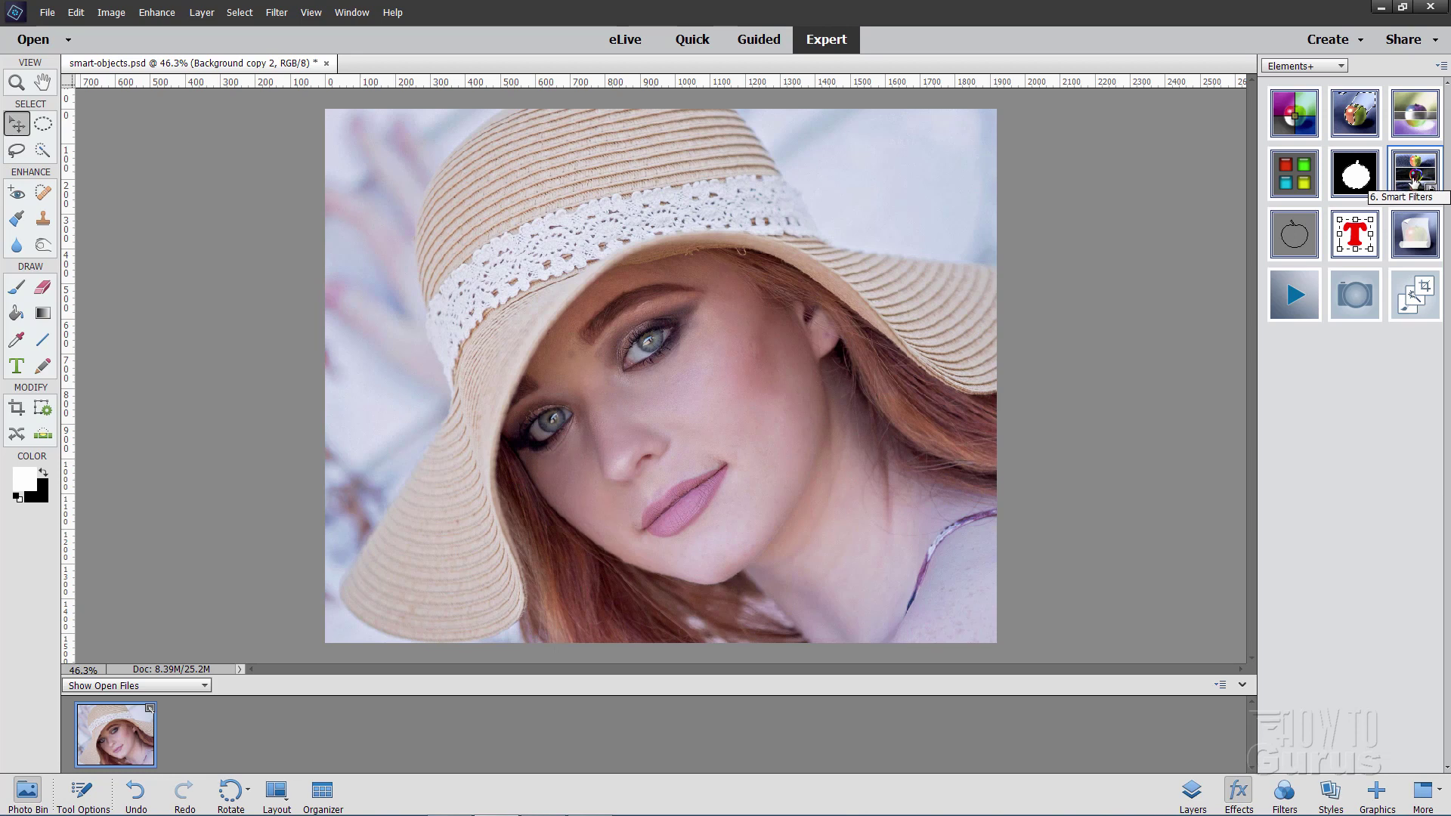
double_click(1415, 181)
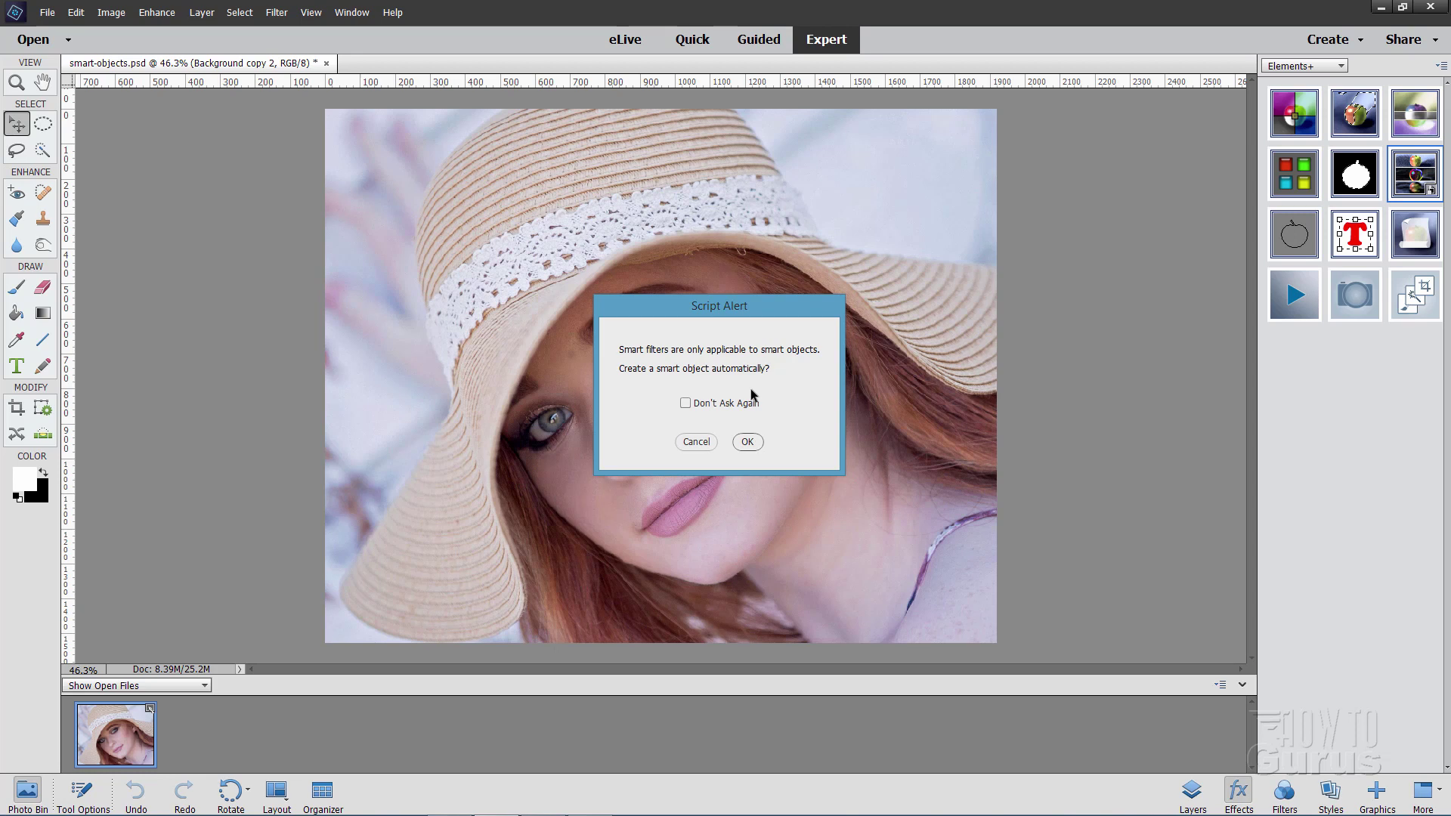
left_click(747, 442)
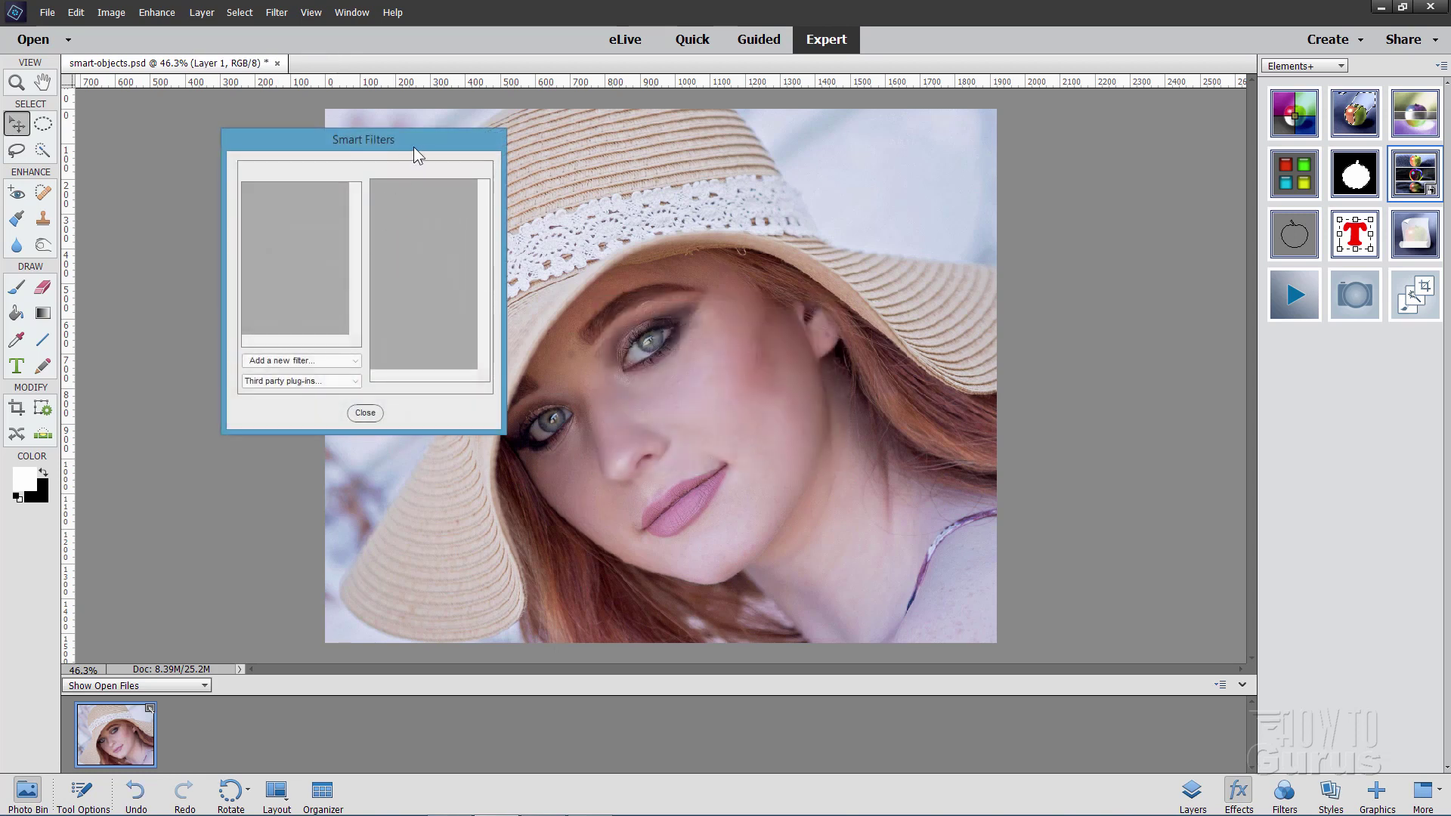
left_click_drag(414, 146, 377, 202)
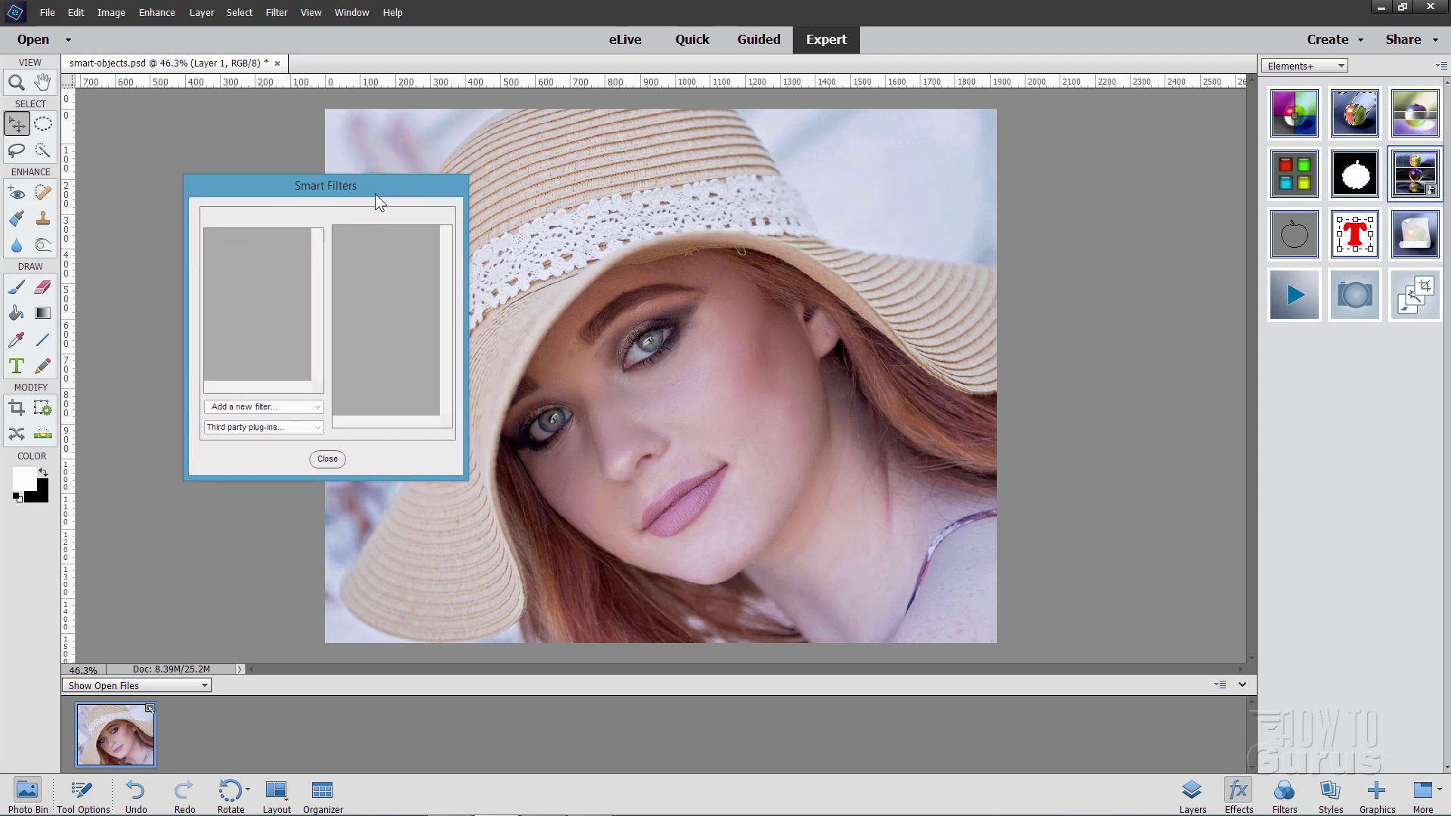
- Add Filter Gallery as a smart filter from the 'Add a new filter...' list
left_click(271, 406)
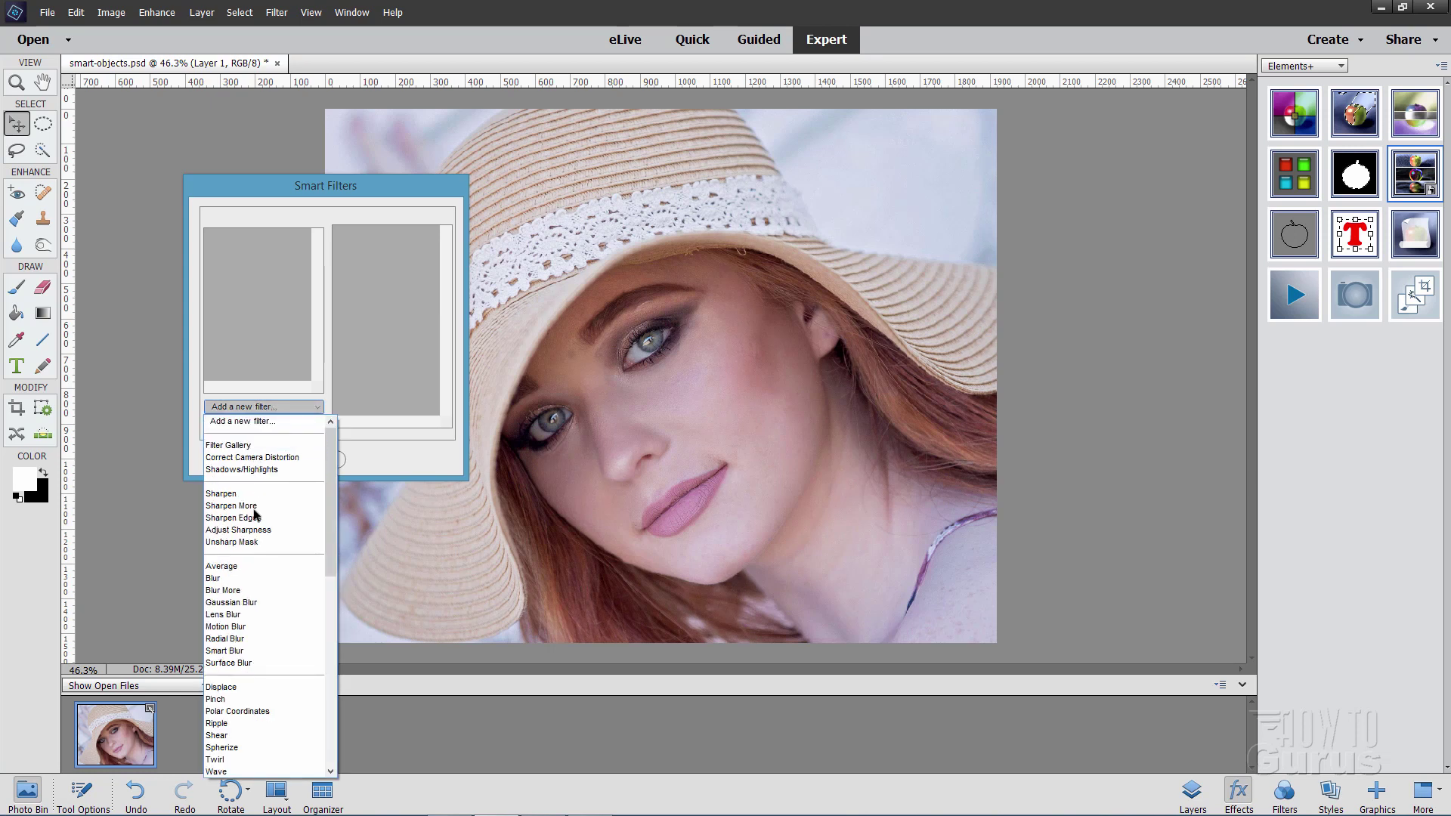
left_click_drag(329, 503, 326, 660)
scroll(265, 589, "up", 10)
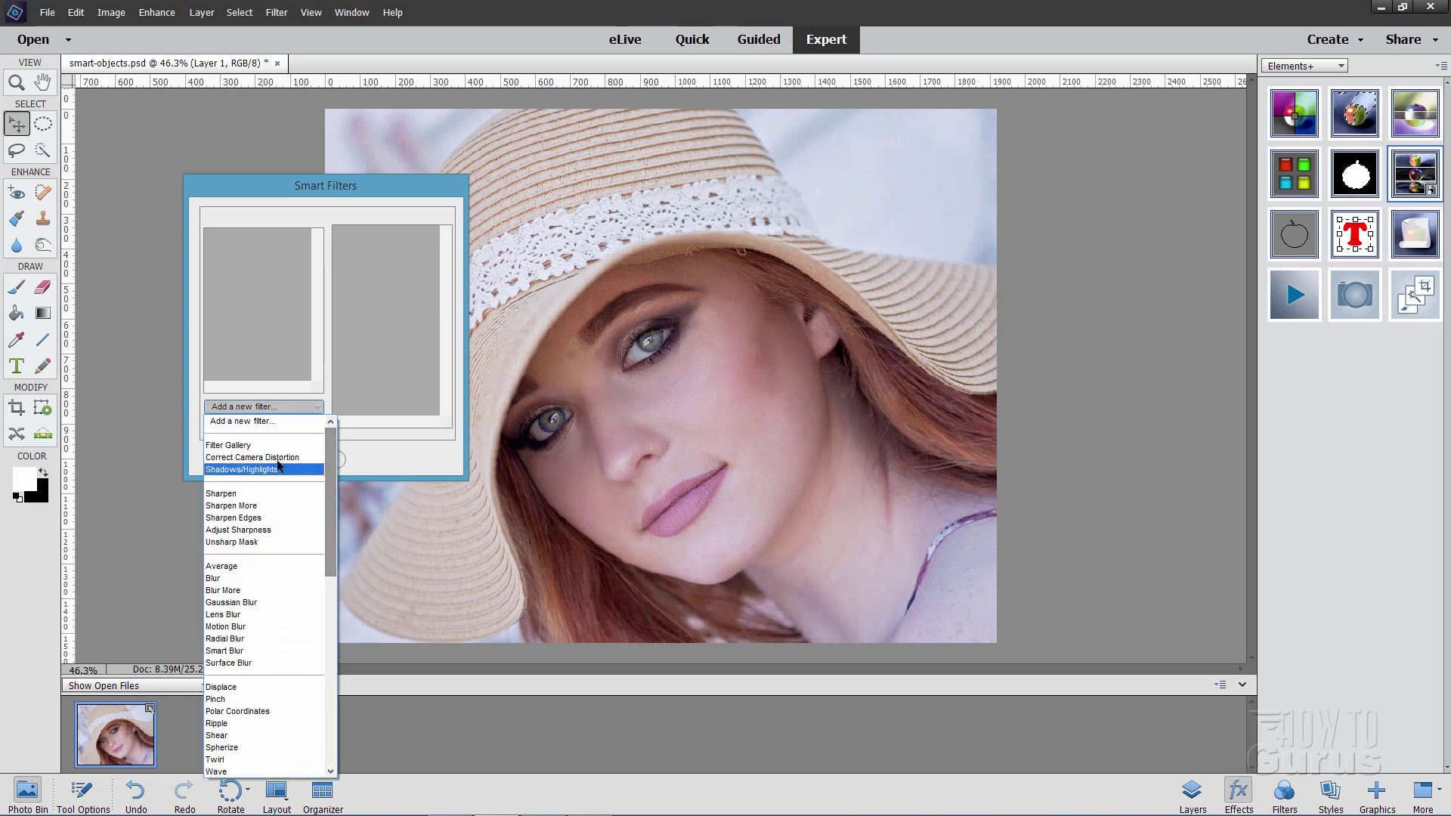
left_click(225, 446)
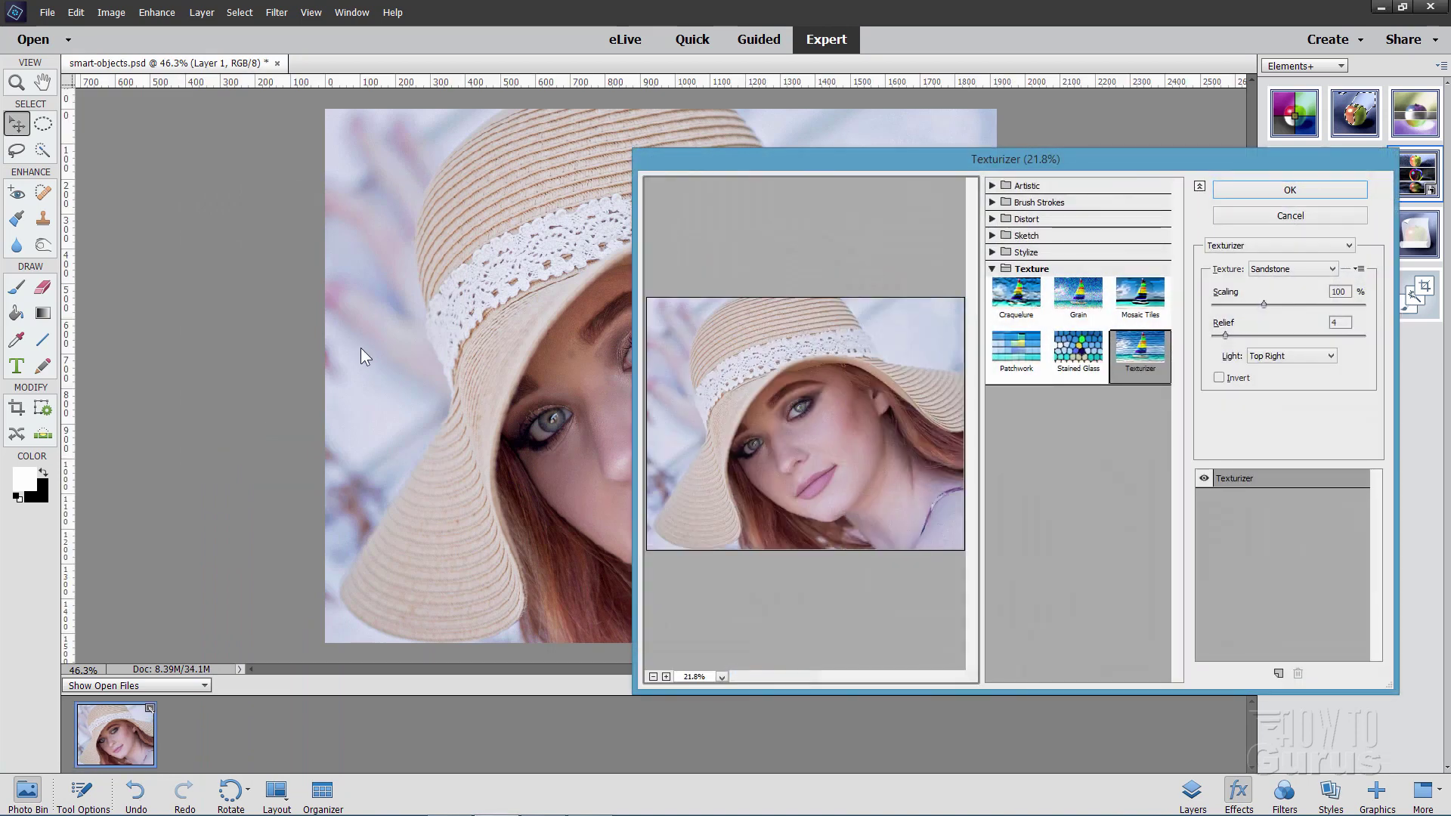
- Apply the Sketch > Photocopy filter with Darkness raised from 8 to 12
left_click_drag(917, 163, 607, 177)
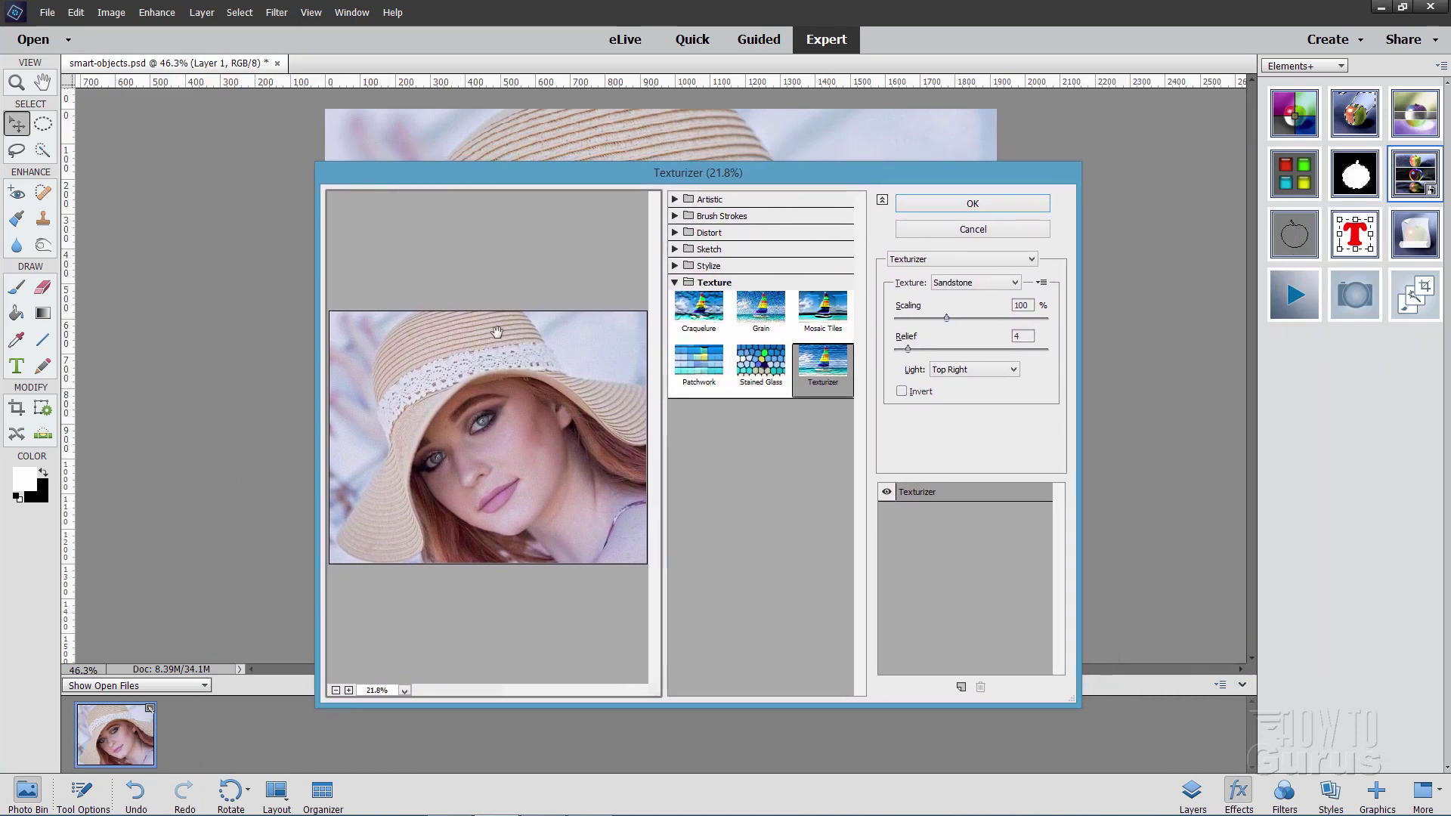
left_click(675, 266)
left_click(675, 250)
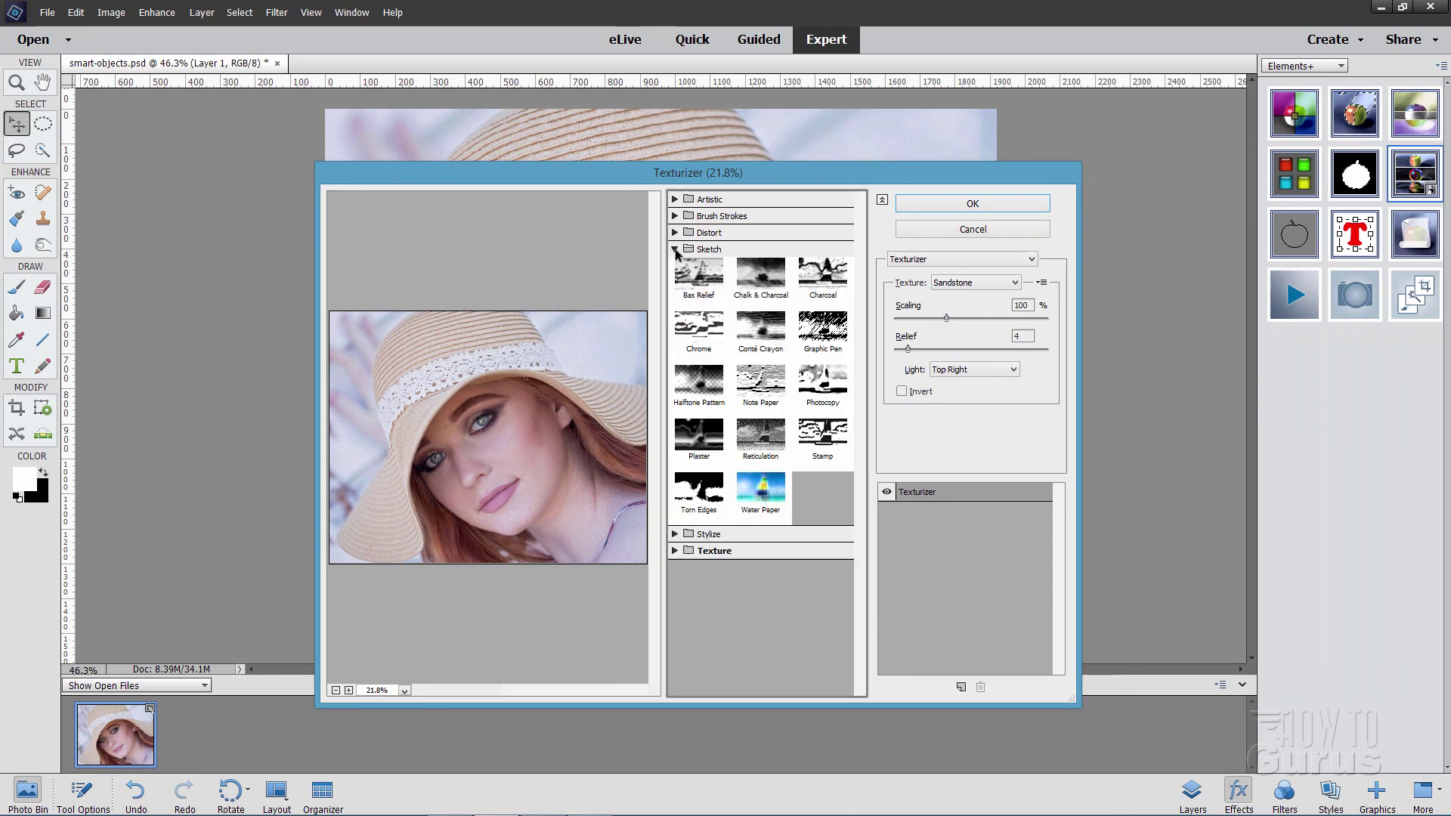
left_click(828, 387)
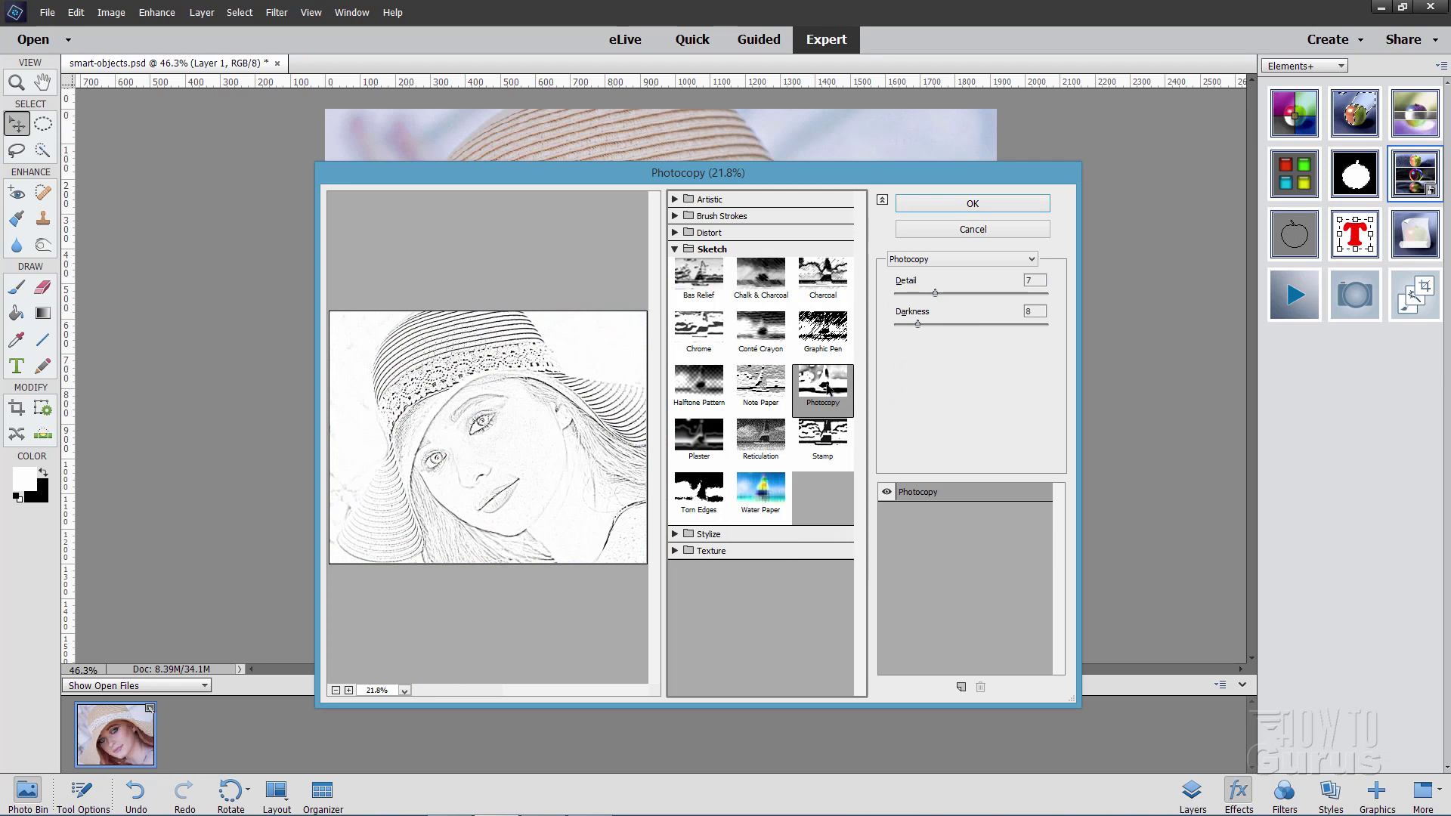
mouse_move(918, 324)
left_mouse_down()
mouse_move(954, 324)
mouse_move(932, 325)
left_mouse_up()
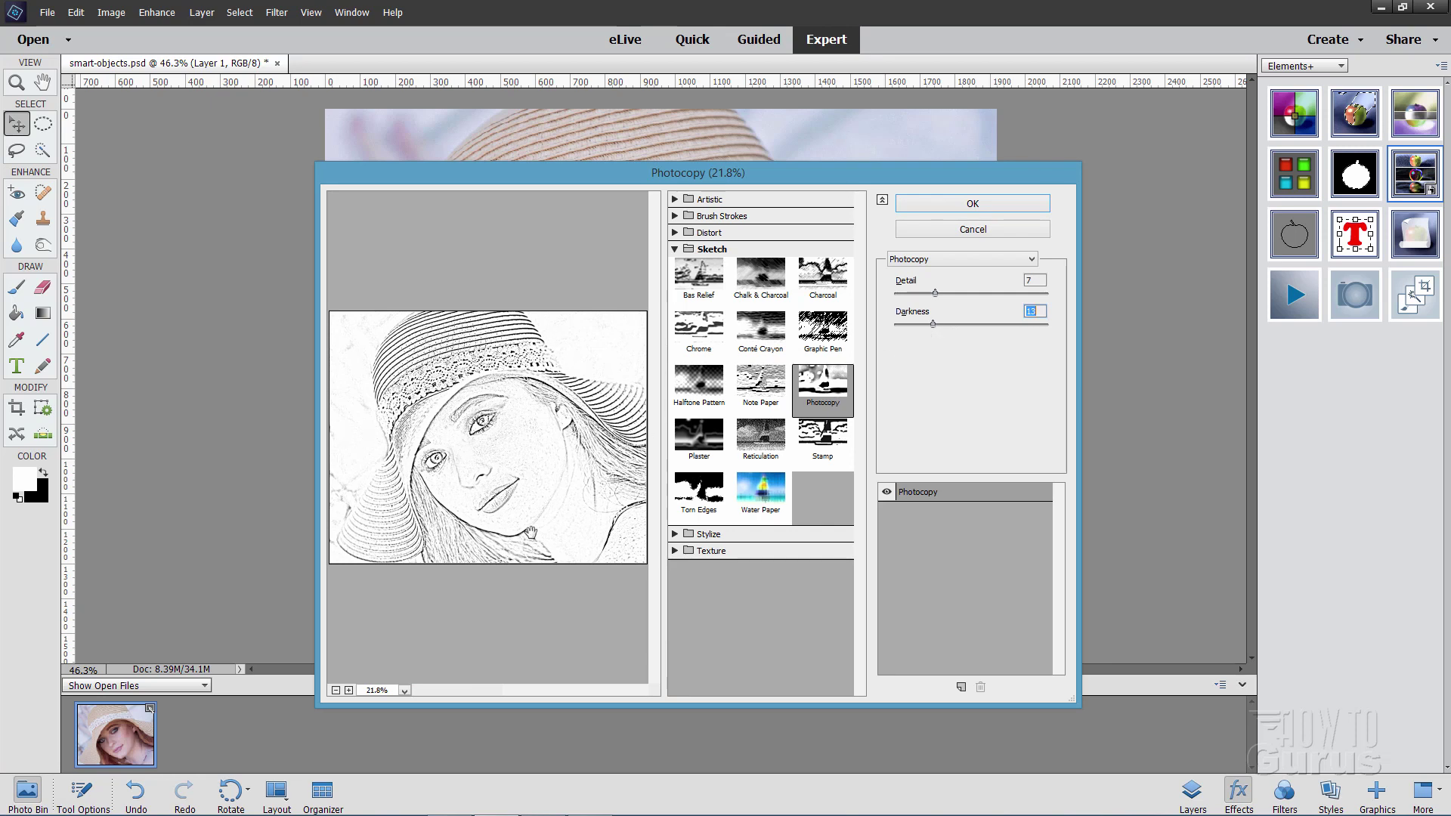
left_click(990, 208)
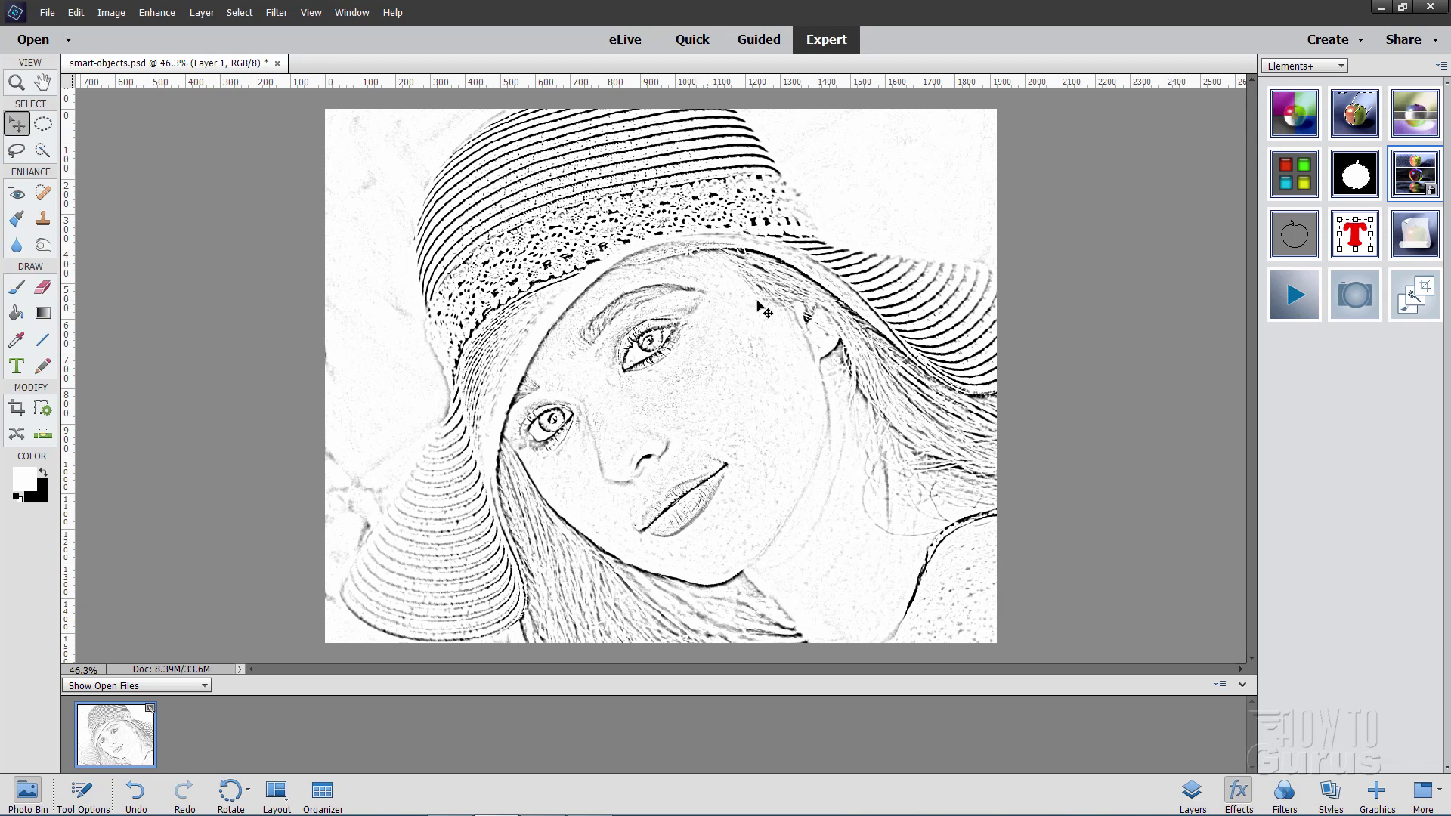
- Show the Layers panel with sketched smart-object Layer 1 above the background copies
left_click(1191, 794)
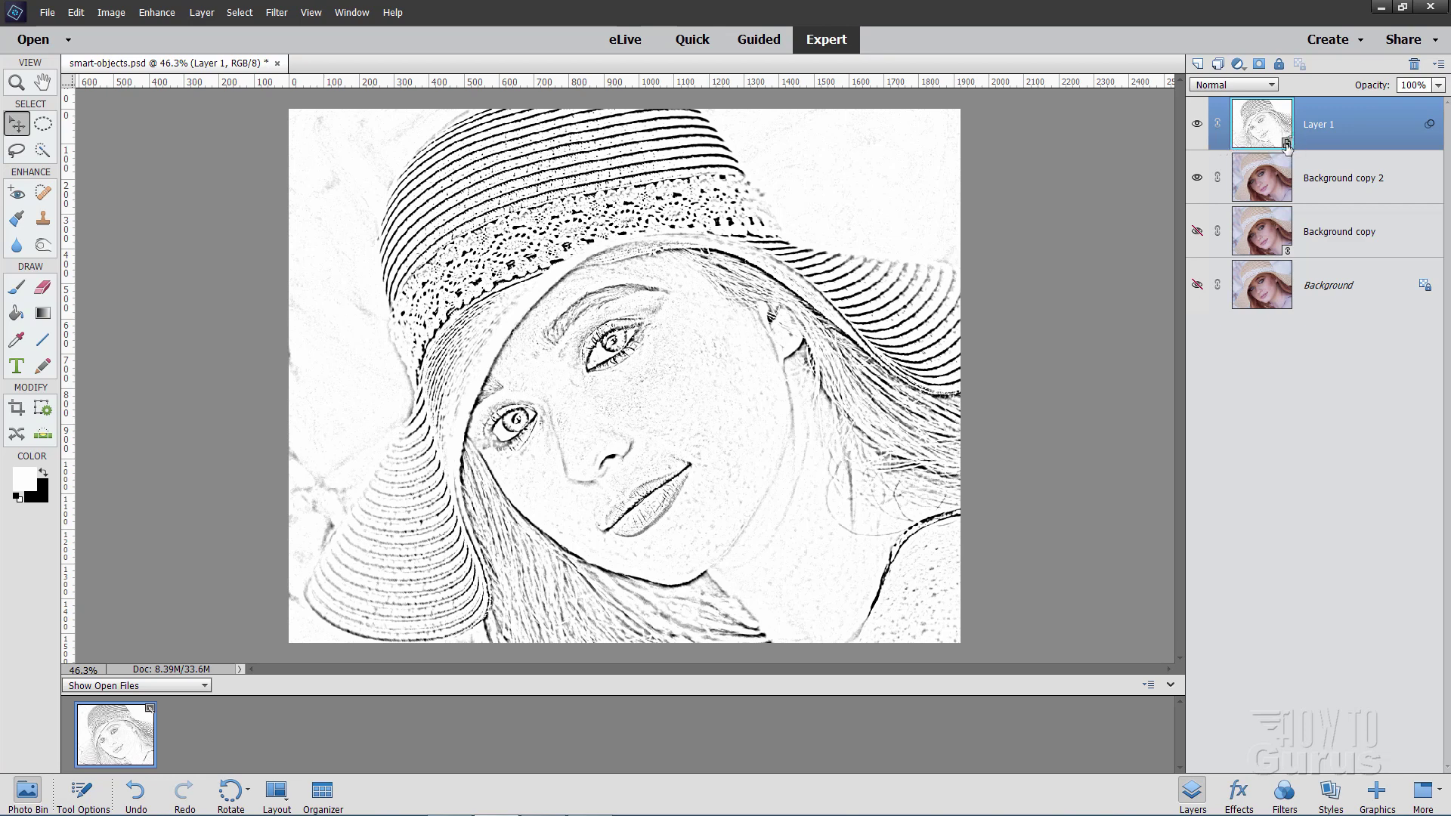
- Shrink the sketch Layer 1 to 780×621 at the bottom-left with Free Transform (Ctrl+T)
key("ctrl+t")
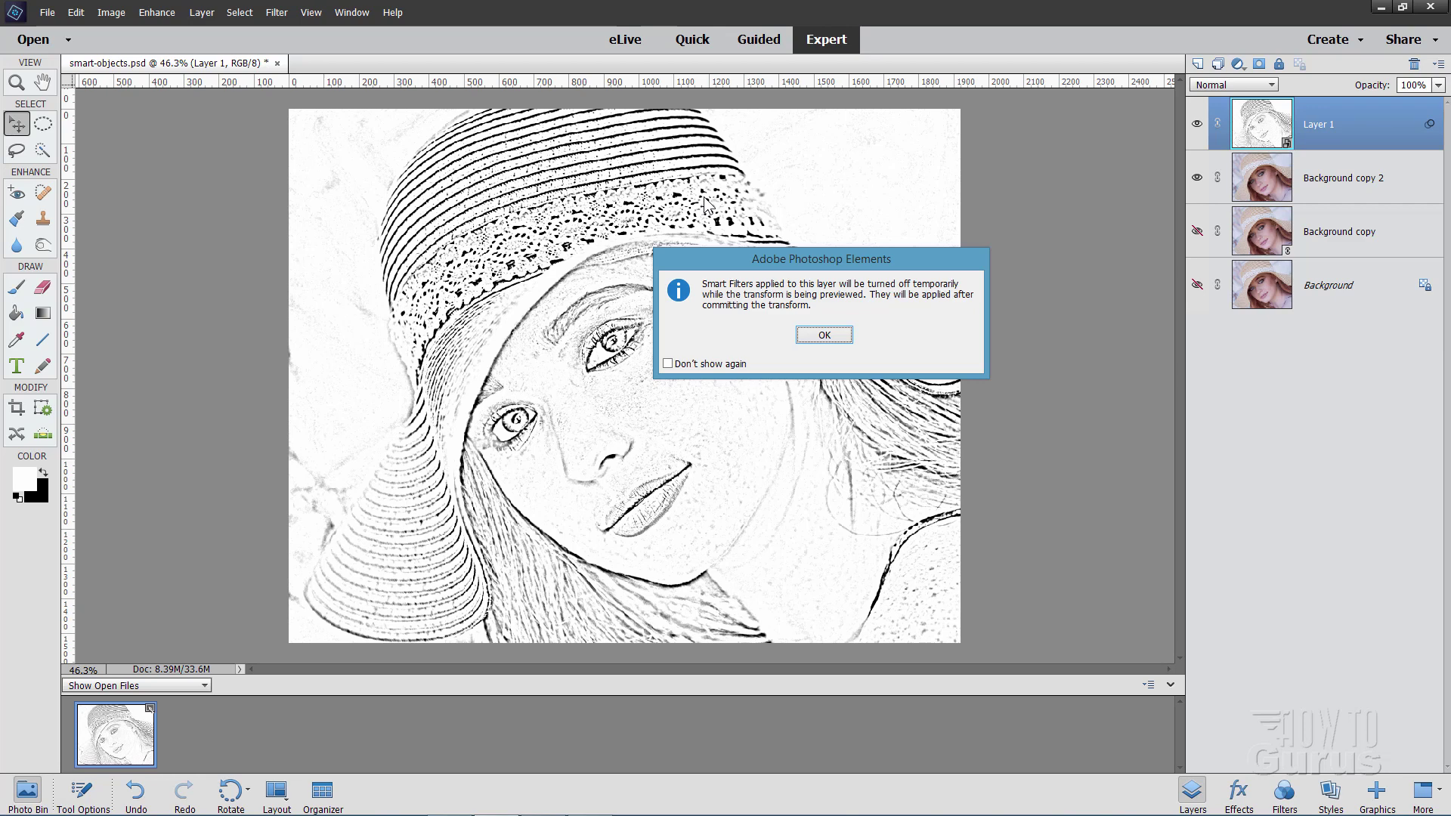
left_click(826, 335)
left_click_drag(960, 110, 397, 557)
left_click(343, 653)
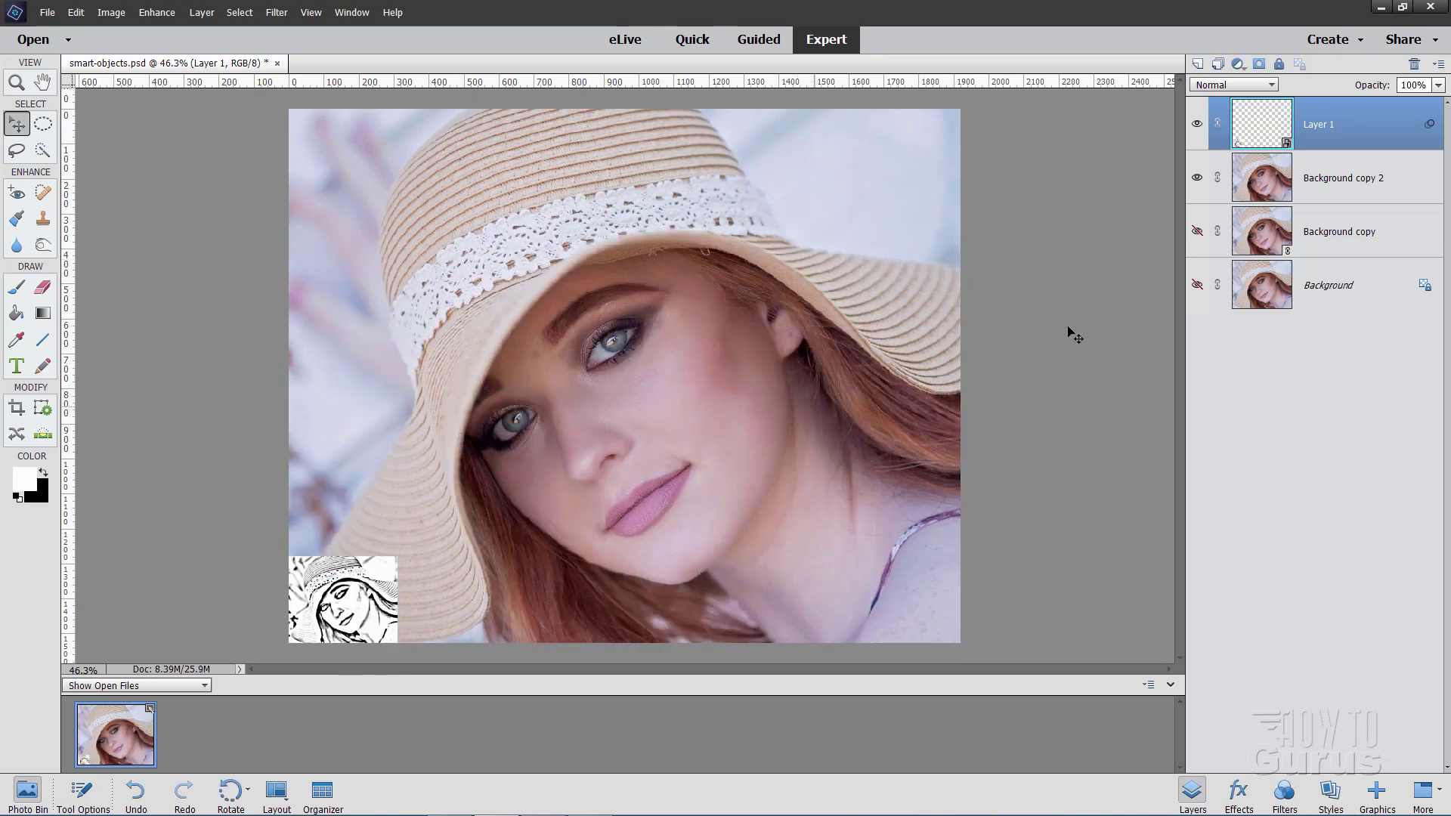
- Hide Background copy 2 and enlarge Layer 1 back to fill the whole canvas
left_click(1198, 180)
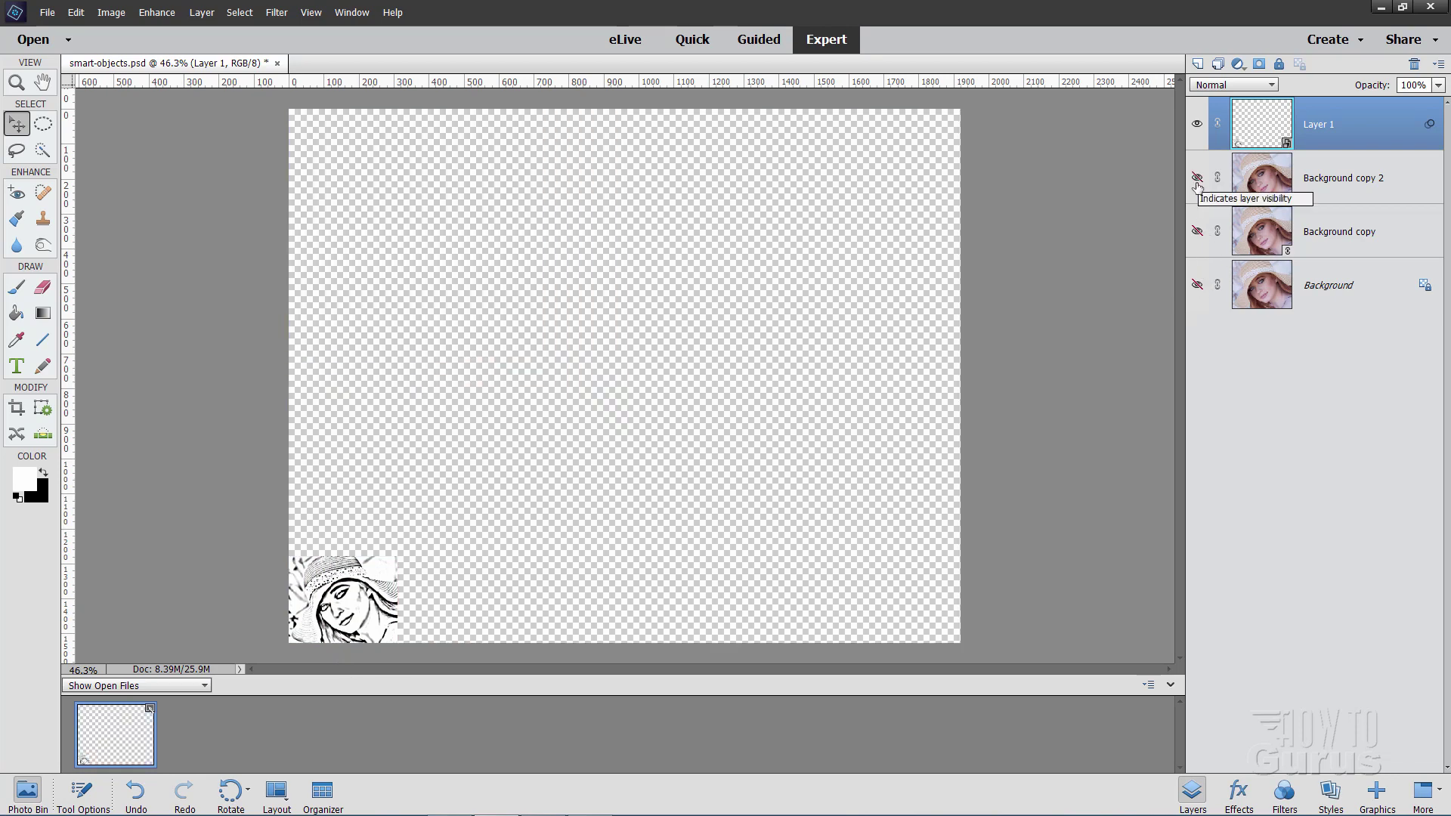
key("ctrl+t")
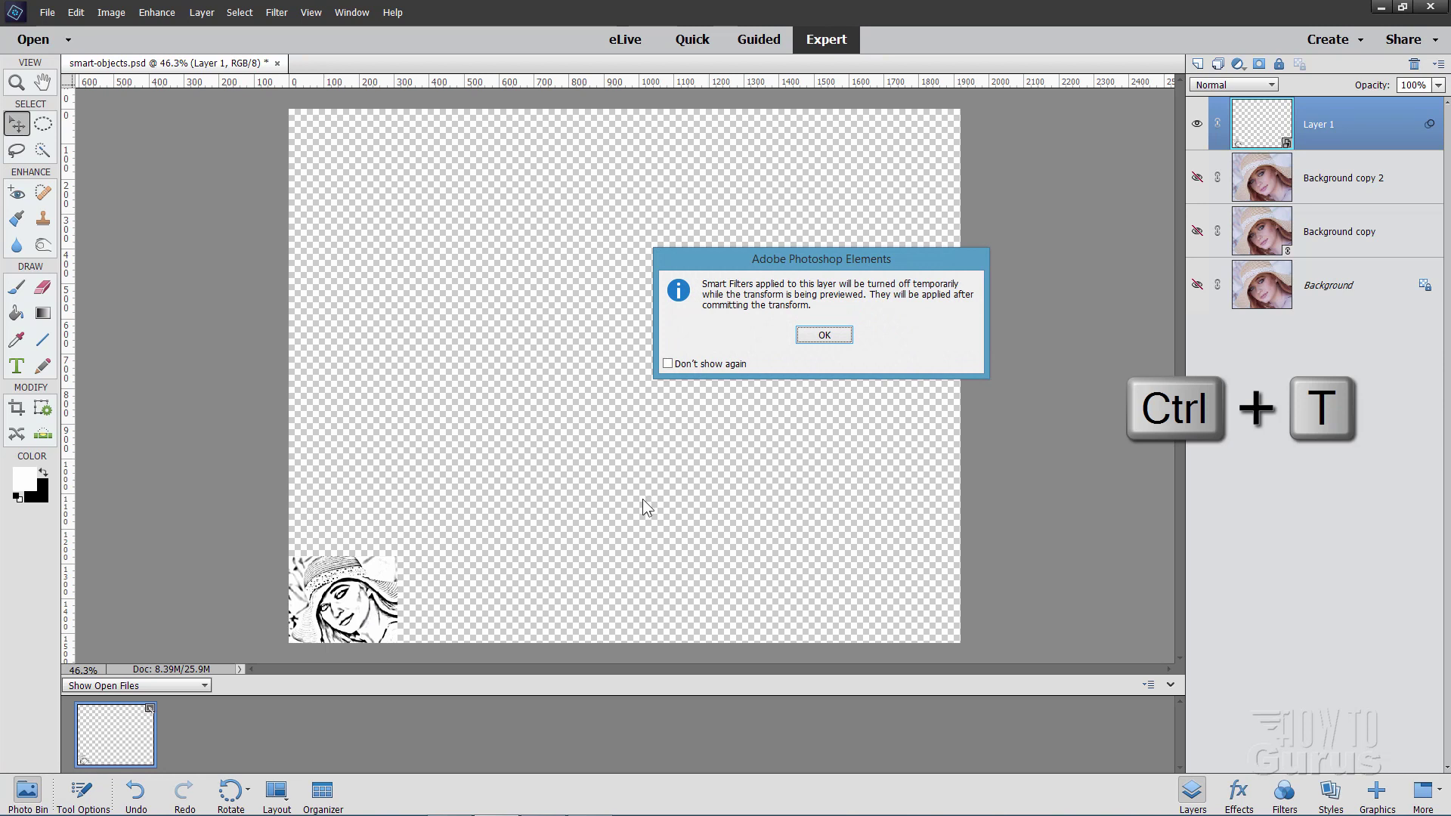
left_click(837, 335)
left_click_drag(398, 554, 961, 109)
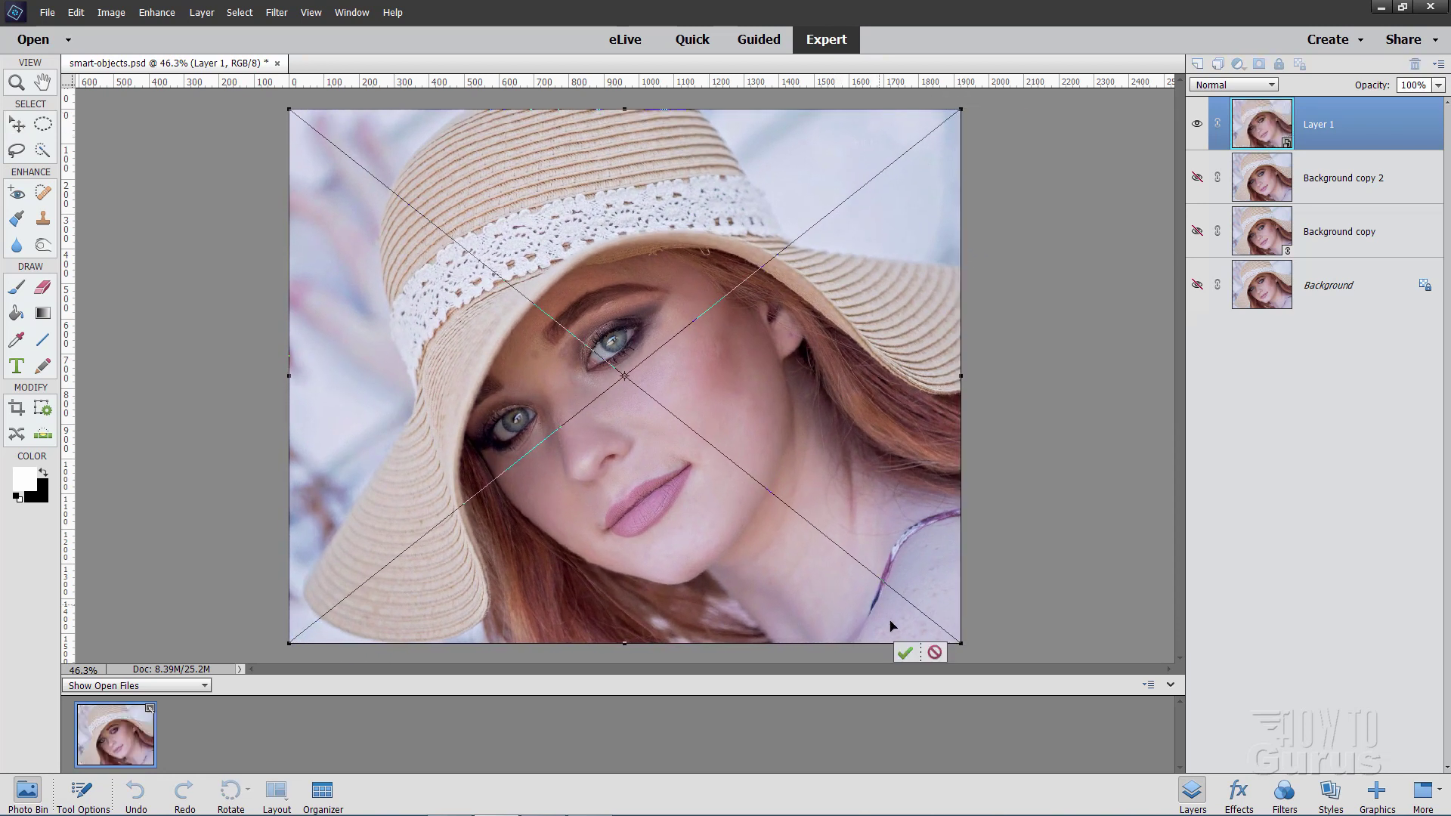
left_click(905, 650)
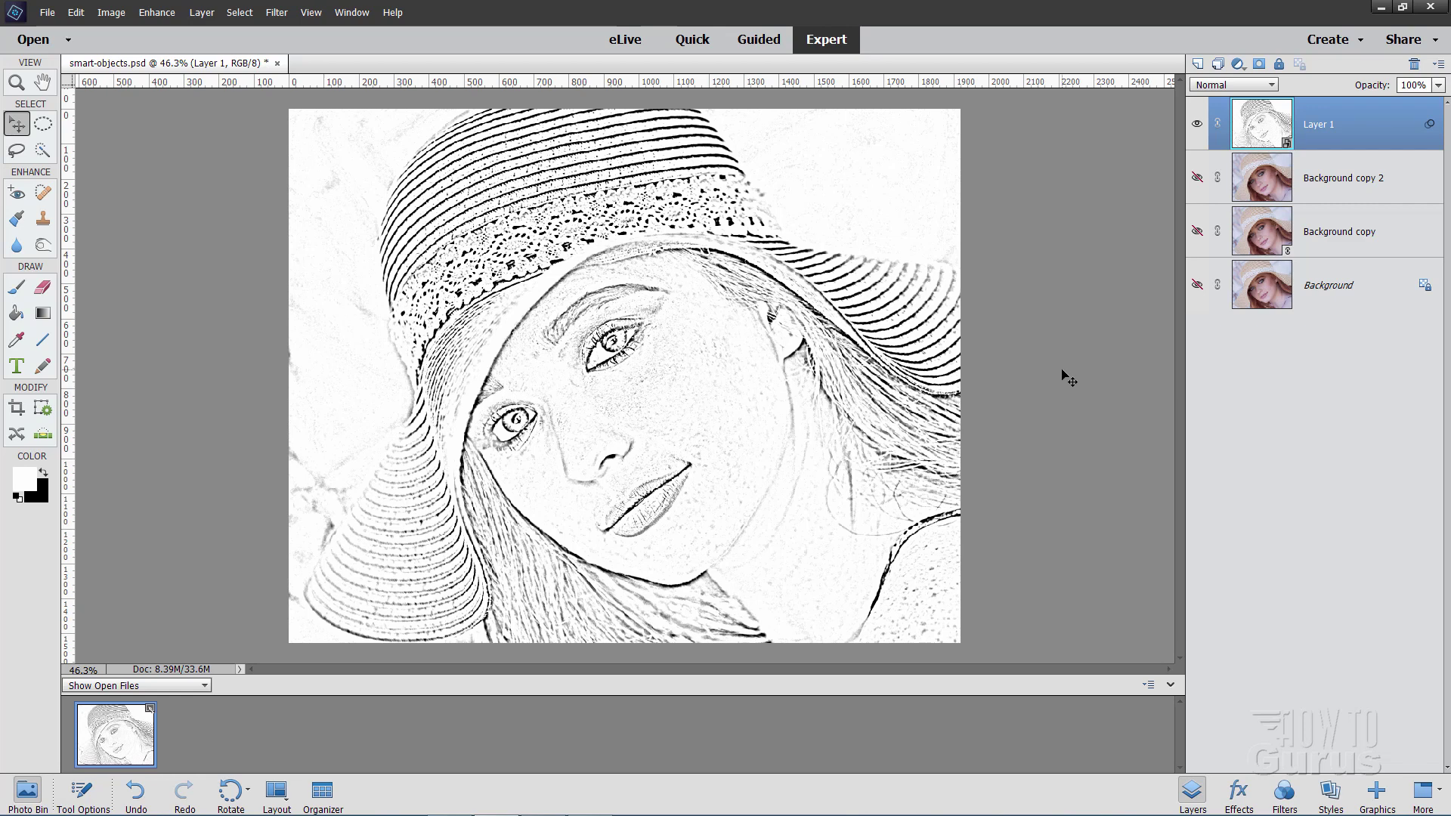
- Switch to Chrome, scroll to the top of the About Elements+ page, and select the elementsplus.net address
left_click(1382, 7)
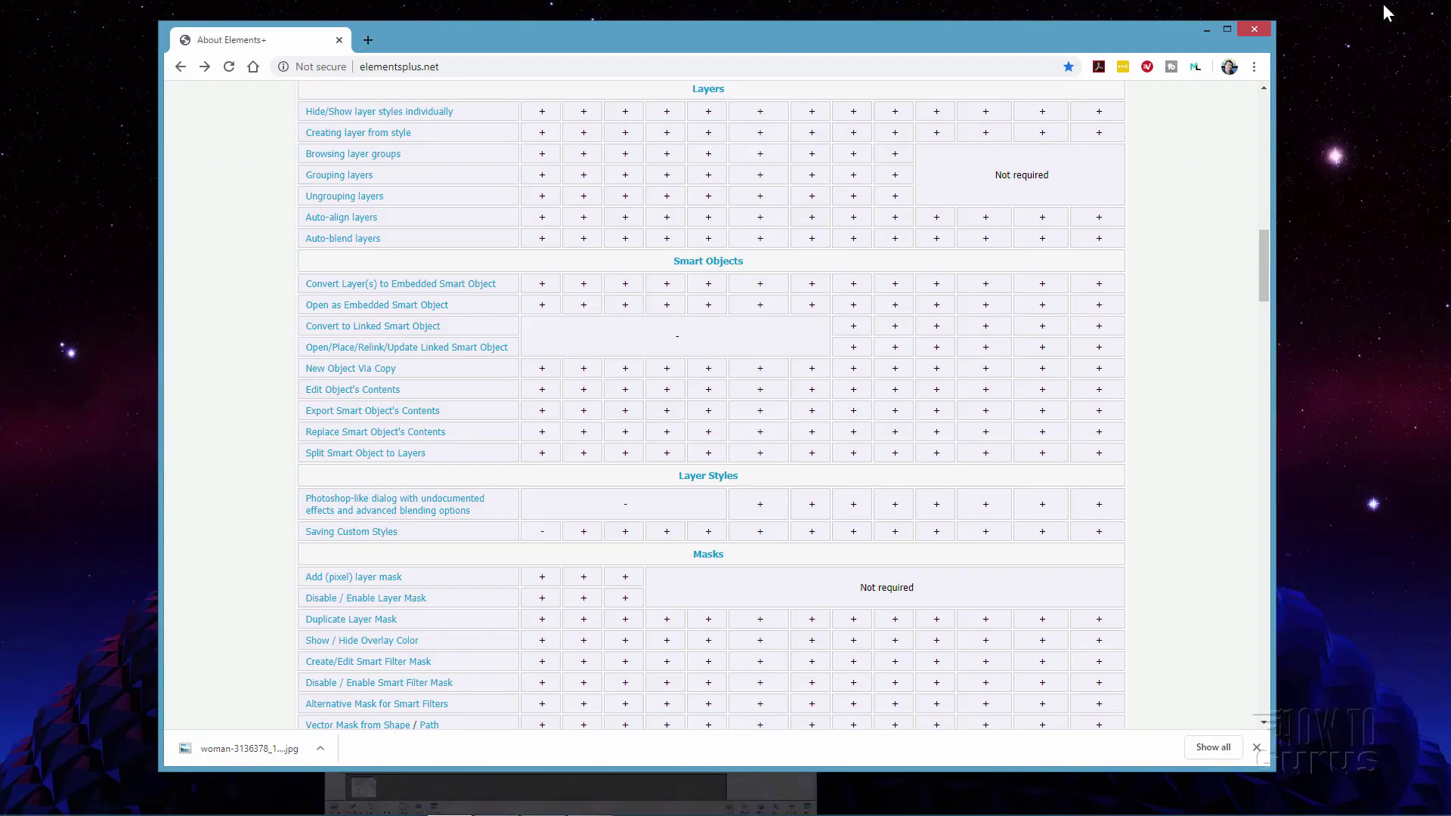
scroll(959, 227, "up", 5)
scroll(963, 233, "up", 6)
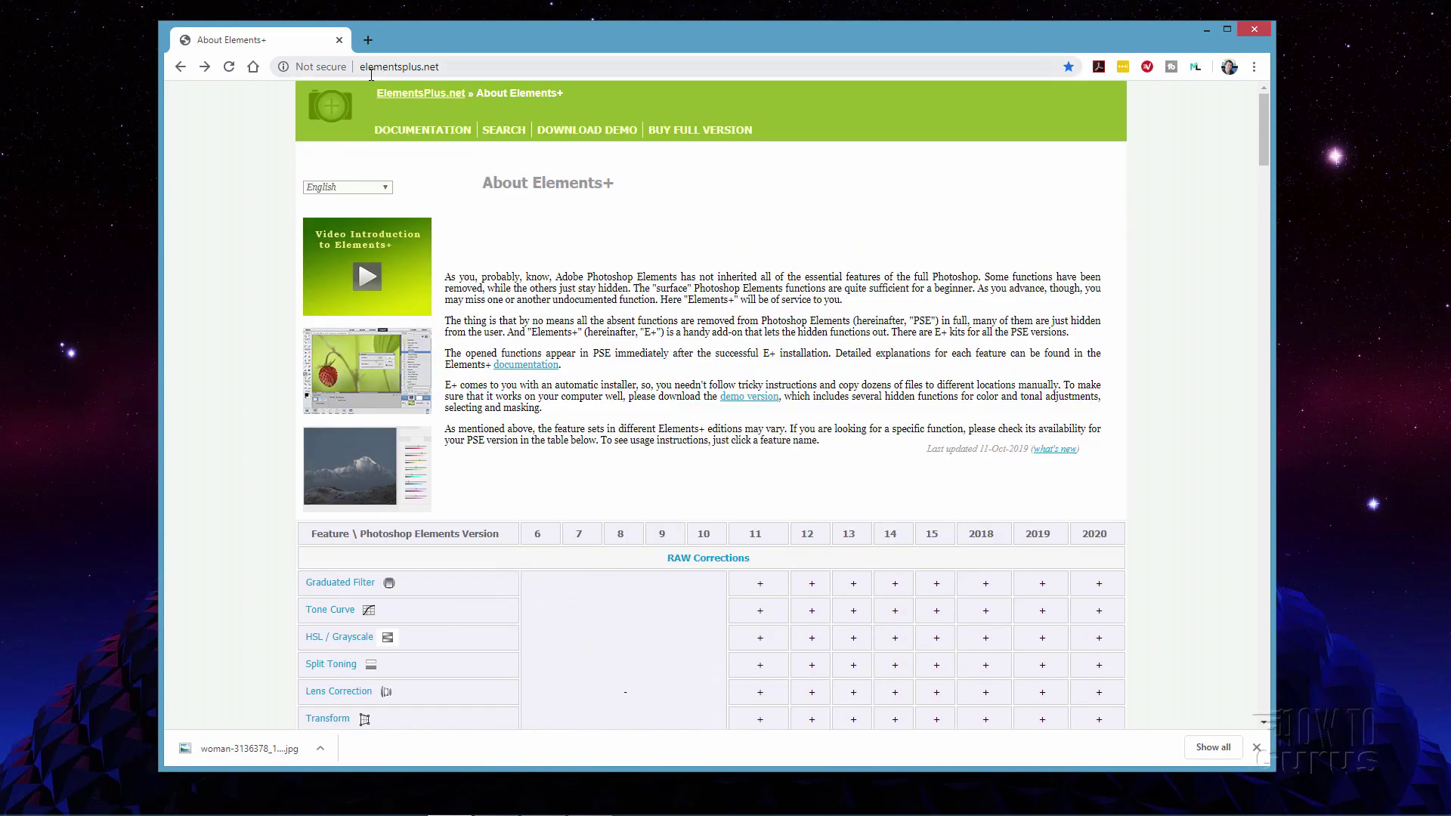
left_click(451, 68)
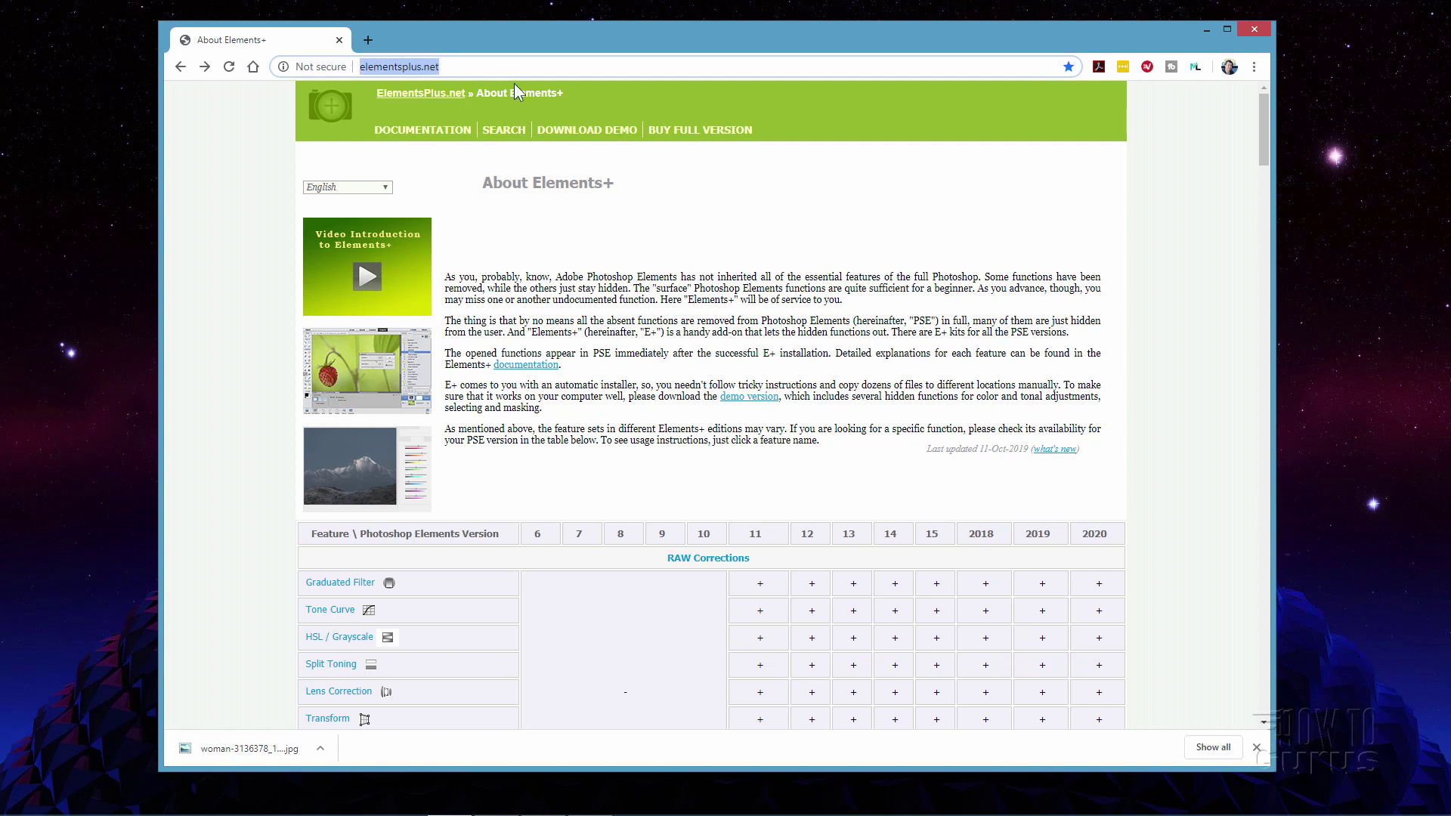